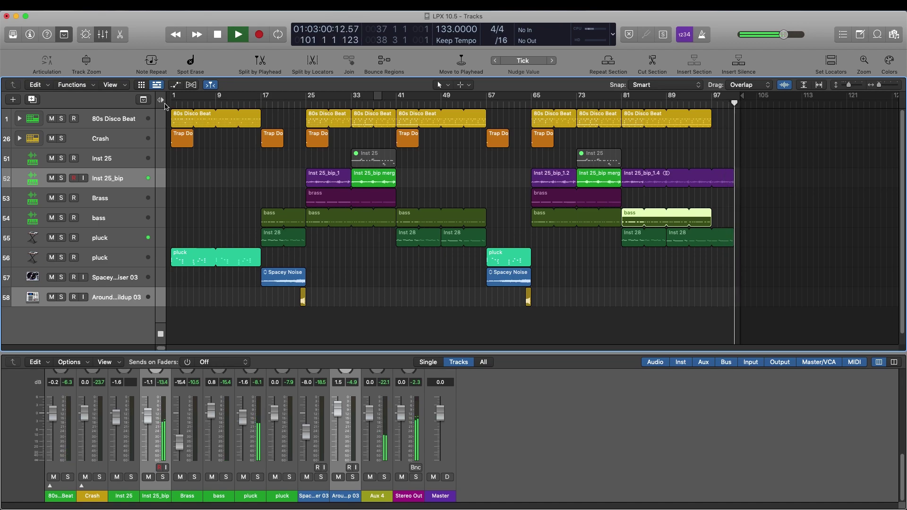
Stop the song's playback and examine the feature overview on the Logic Pro X product page
{"action": "key", "text": "space"}
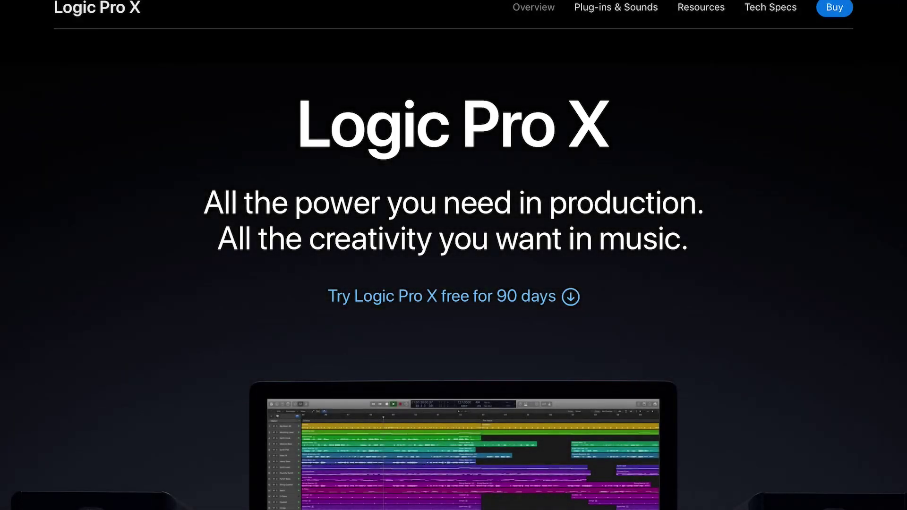
{"action": "scroll", "coordinate": [454, 256], "scroll_direction": "down", "scroll_amount": 5}
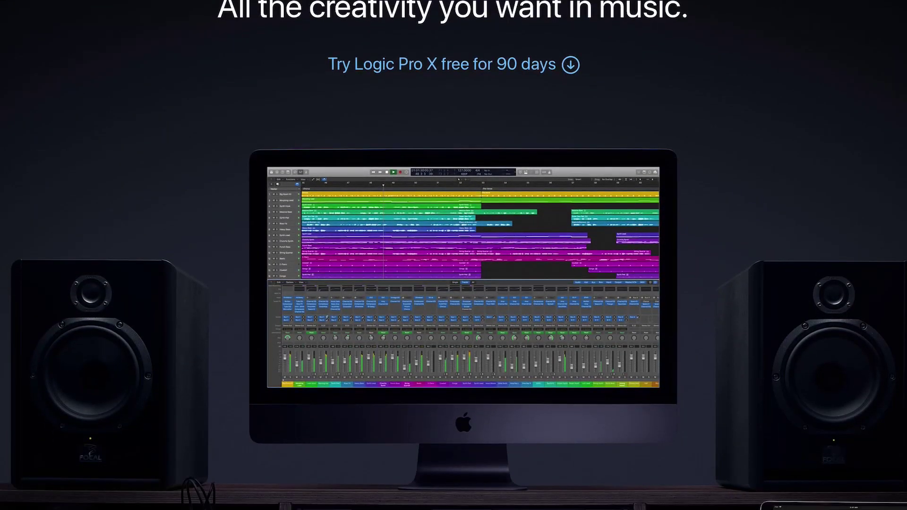
{"action": "scroll", "coordinate": [454, 255], "scroll_direction": "down", "scroll_amount": 10}
{"action": "scroll", "coordinate": [454, 255], "scroll_direction": "down", "scroll_amount": 3}
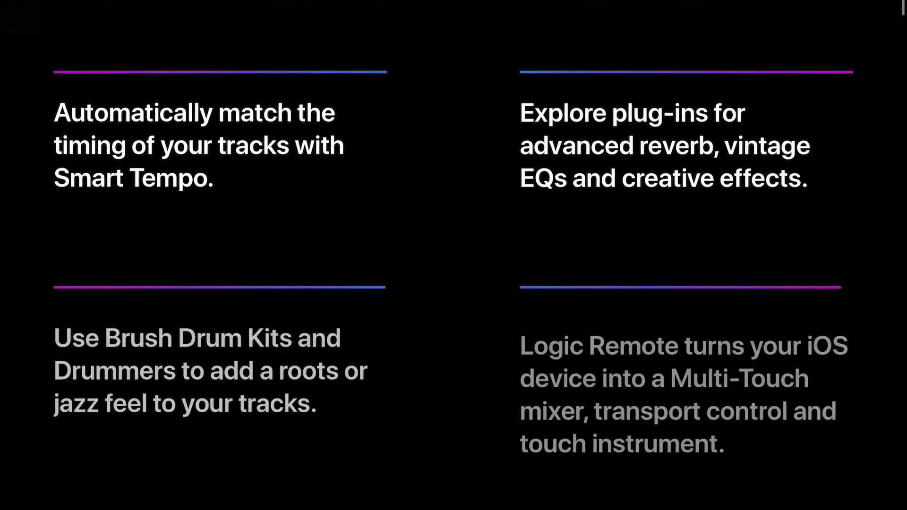
{"action": "scroll", "coordinate": [454, 255], "scroll_direction": "down", "scroll_amount": 1}
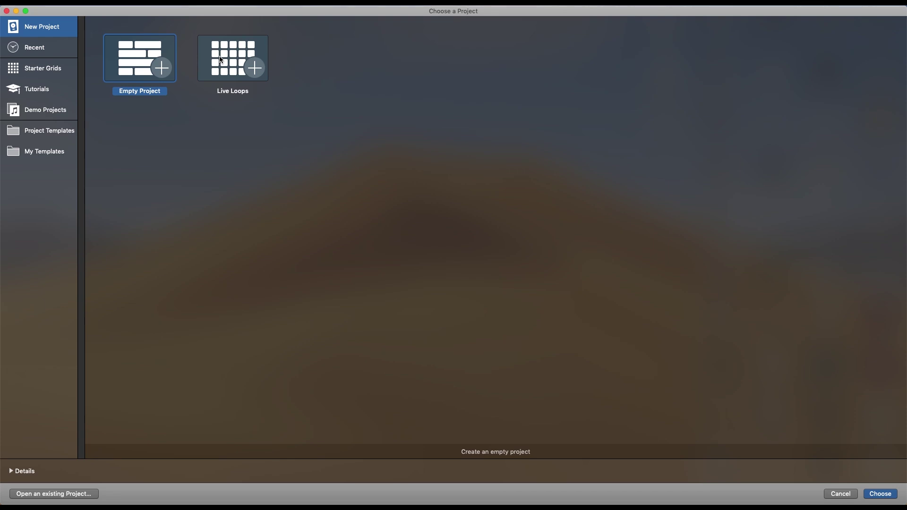
Examine the project chooser's New Project, Starter Grids, Project Templates and My Templates categories
{"action": "left_click", "coordinate": [225, 69]}
{"action": "left_click", "coordinate": [141, 84]}
{"action": "left_click", "coordinate": [43, 68]}
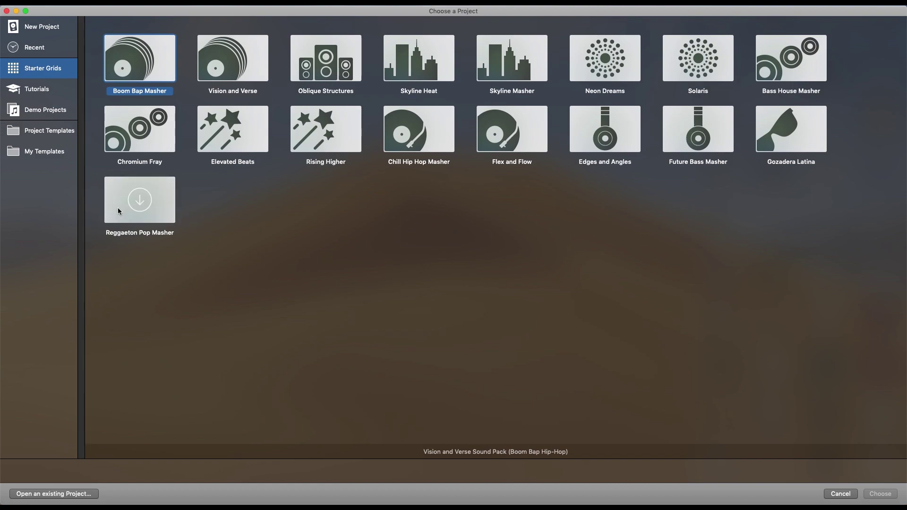
{"action": "left_click", "coordinate": [49, 131]}
{"action": "left_click", "coordinate": [45, 151]}
{"action": "left_click", "coordinate": [42, 26]}
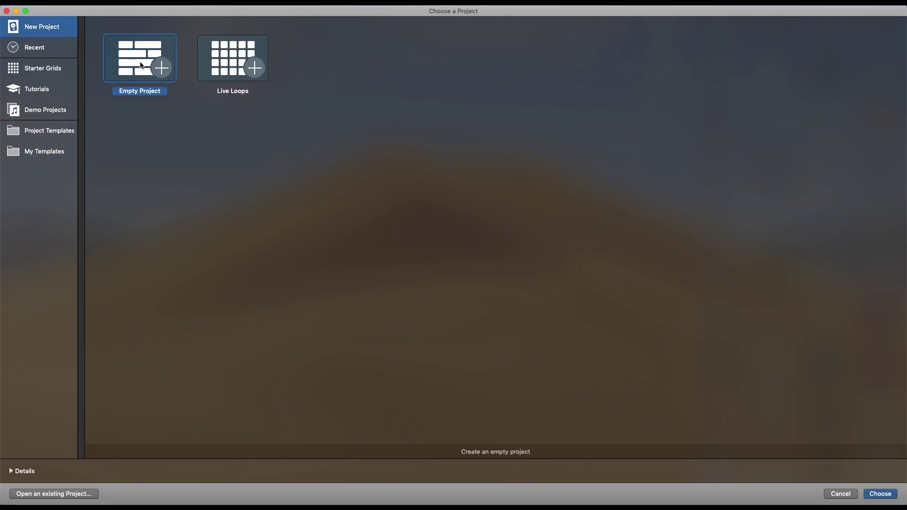
Create an empty project with one software instrument track, choosing its instrument in the new-track settings
{"action": "double_click", "coordinate": [150, 63]}
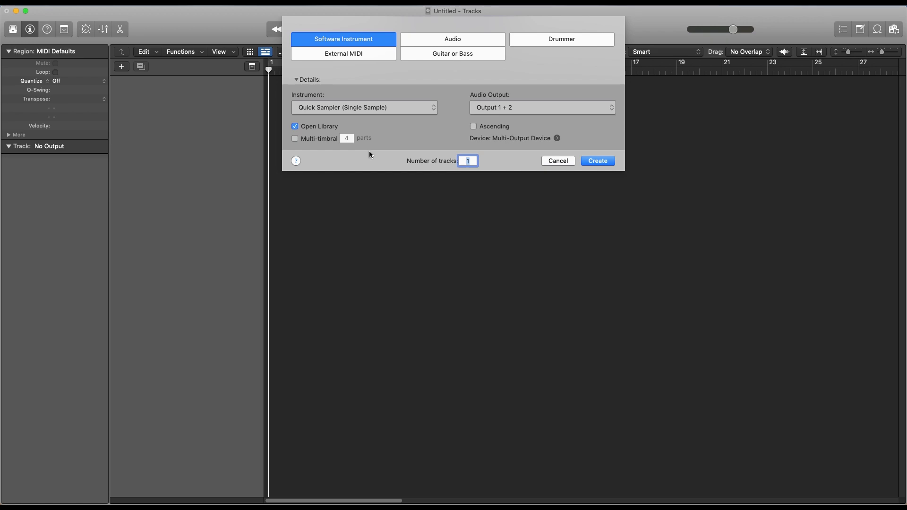
{"action": "left_click", "coordinate": [362, 107]}
{"action": "left_click", "coordinate": [241, 127]}
{"action": "left_click", "coordinate": [364, 107]}
{"action": "left_click", "coordinate": [542, 196]}
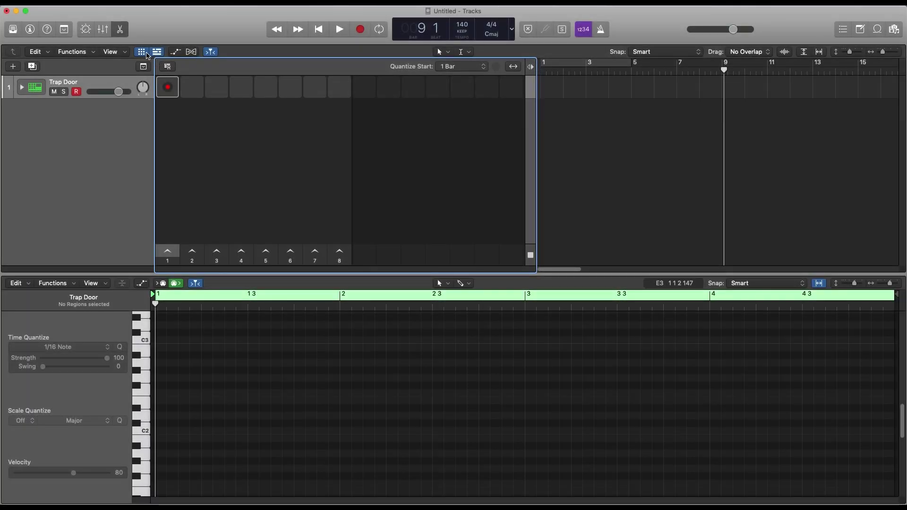
Hide the Live Loops grid and place the 80s Disco Beat loop at bar 1 of the Trap Door track
{"action": "left_click", "coordinate": [144, 53]}
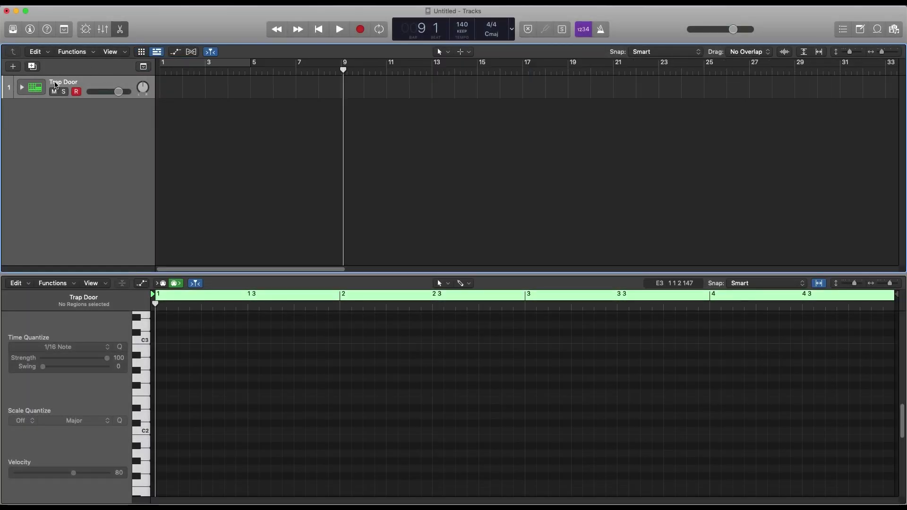
{"action": "left_click", "coordinate": [877, 29]}
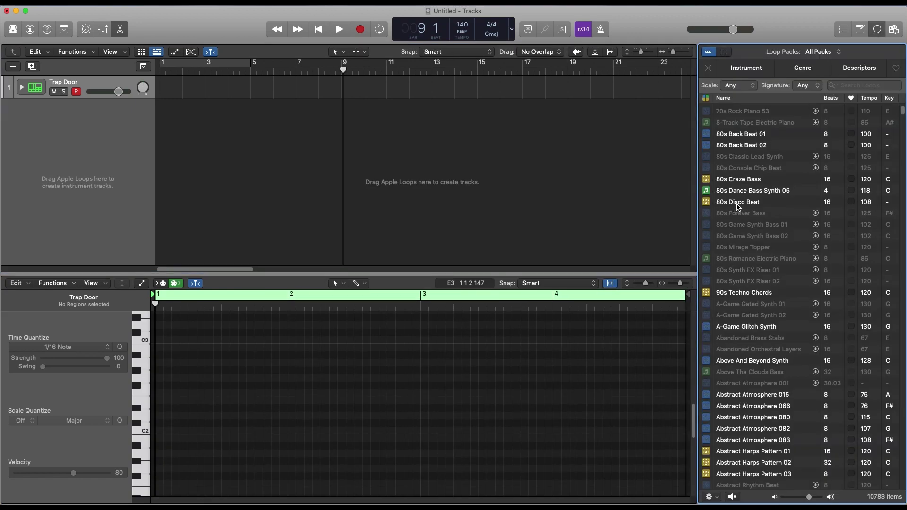
{"action": "left_click_drag", "start_coordinate": [739, 205], "coordinate": [189, 98]}
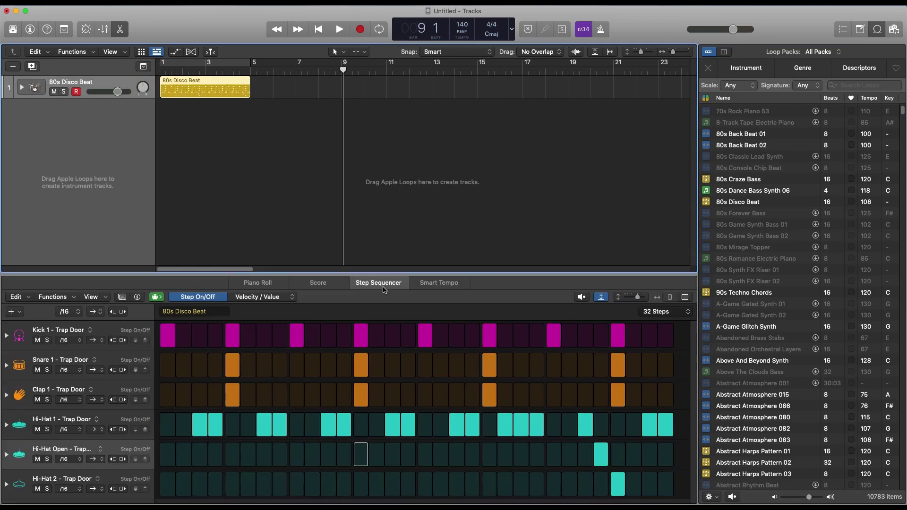
{"action": "left_click", "coordinate": [365, 283]}
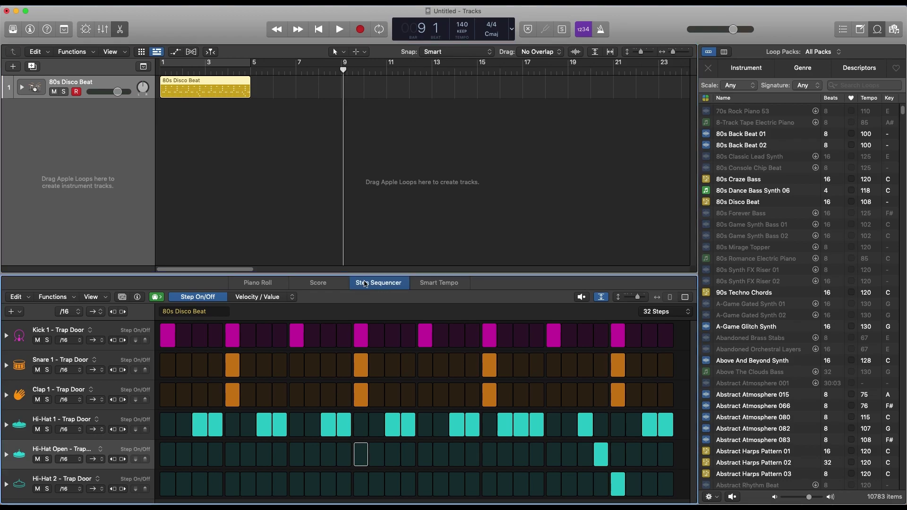
Load the Trap Door kit from the Electronic Drum Kit sounds onto the 80s Disco Beat track
{"action": "left_click", "coordinate": [15, 33]}
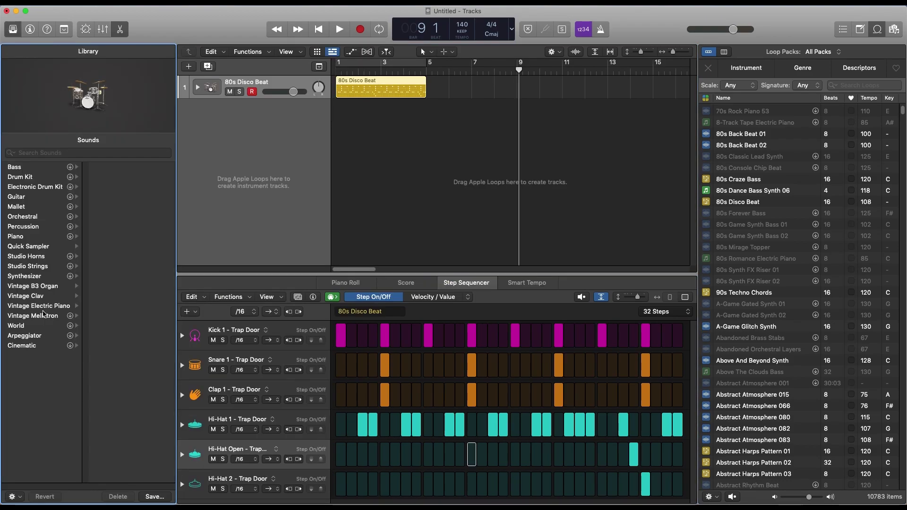
{"action": "left_click", "coordinate": [40, 189]}
{"action": "scroll", "coordinate": [121, 425], "scroll_direction": "down", "scroll_amount": 10}
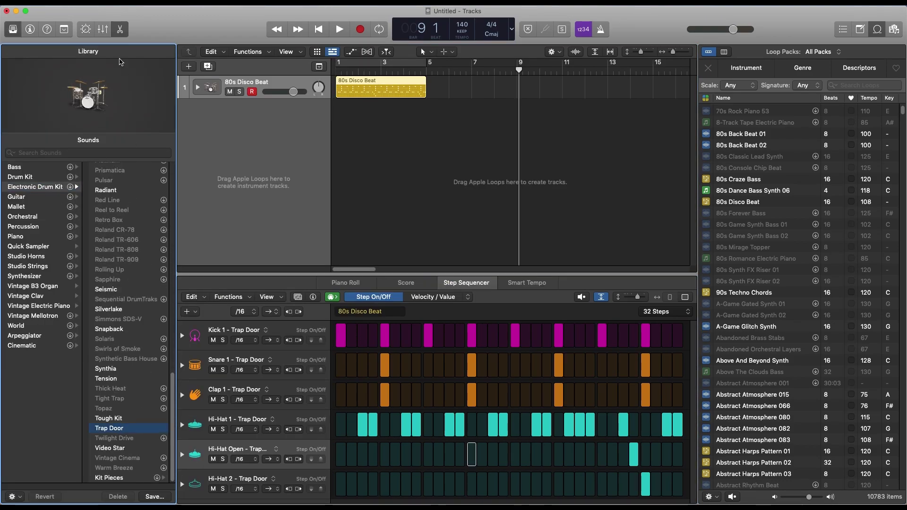
{"action": "left_click", "coordinate": [14, 29]}
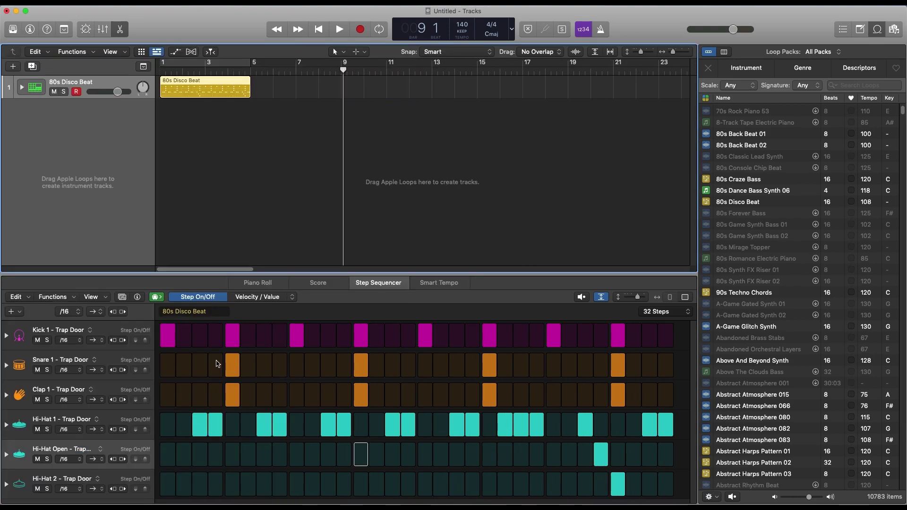
Clear every step of the 80s Disco Beat pattern and turn on cycling from bar 1 to bar 5
{"action": "left_click_drag", "start_coordinate": [169, 336], "coordinate": [327, 340]}
{"action": "mouse_move", "coordinate": [622, 364]}
{"action": "left_mouse_down"}
{"action": "mouse_move", "coordinate": [199, 370]}
{"action": "mouse_move", "coordinate": [528, 412]}
{"action": "mouse_move", "coordinate": [328, 403]}
{"action": "mouse_move", "coordinate": [265, 436]}
{"action": "mouse_move", "coordinate": [666, 421]}
{"action": "mouse_move", "coordinate": [618, 482]}
{"action": "mouse_move", "coordinate": [388, 418]}
{"action": "left_mouse_up"}
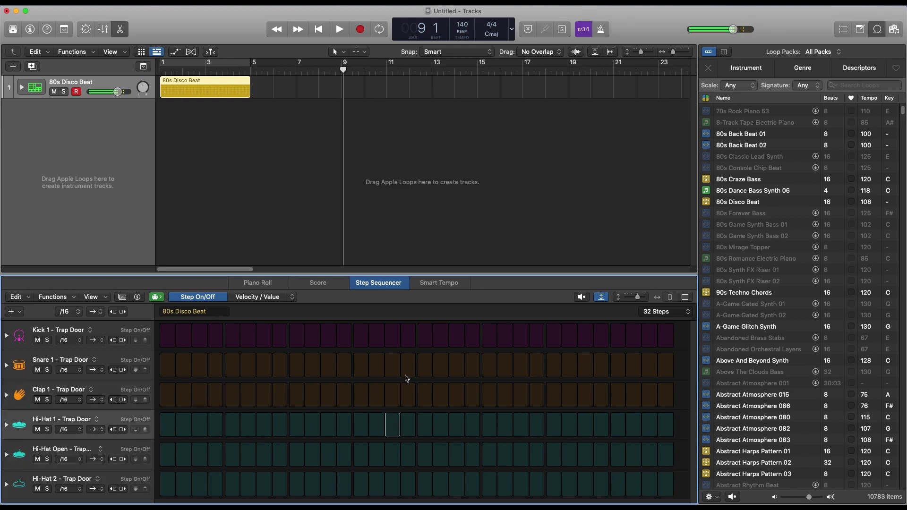
{"action": "left_click", "coordinate": [216, 65]}
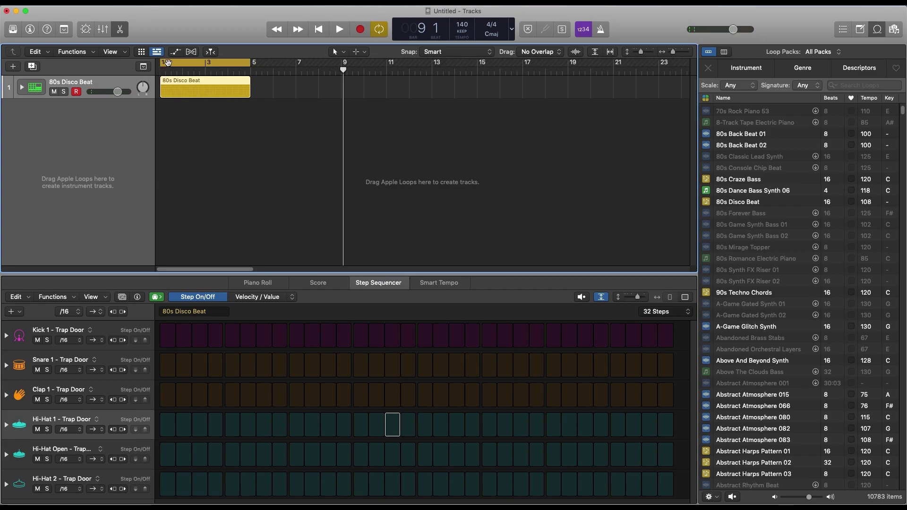
{"action": "left_click", "coordinate": [656, 311]}
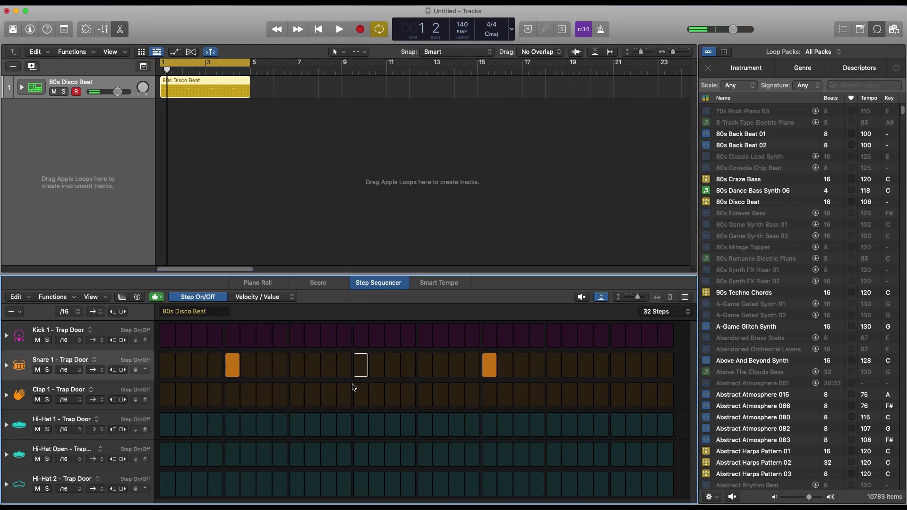
With the cycle playing, put Kick 1 on step 1 and move the two Snare 1 hits to steps 9 and 25
{"action": "key", "text": "space"}
{"action": "left_click", "coordinate": [168, 339]}
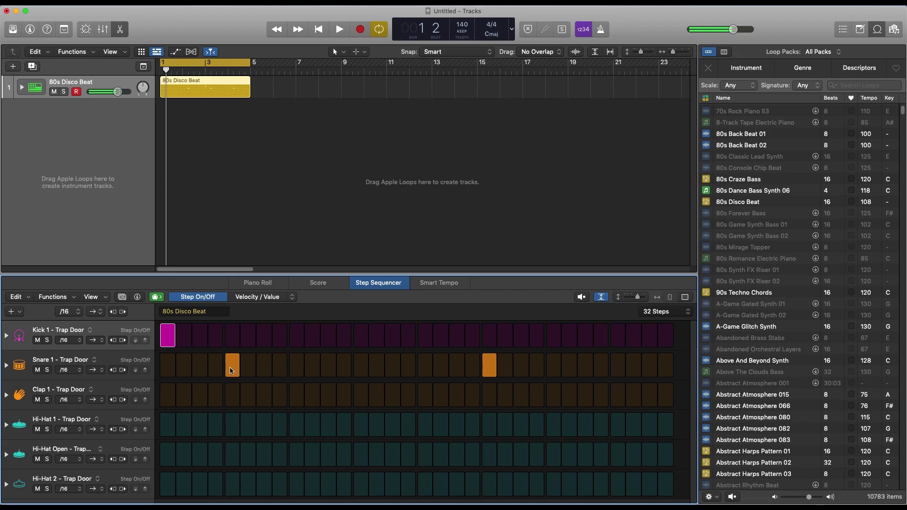
{"action": "left_click", "coordinate": [231, 366]}
{"action": "left_click", "coordinate": [296, 366]}
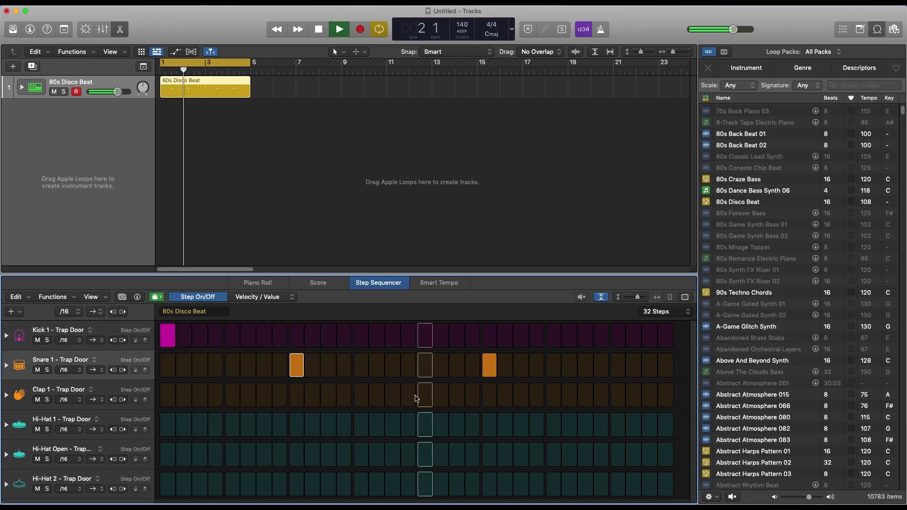
{"action": "left_click", "coordinate": [492, 368]}
{"action": "left_click", "coordinate": [555, 370]}
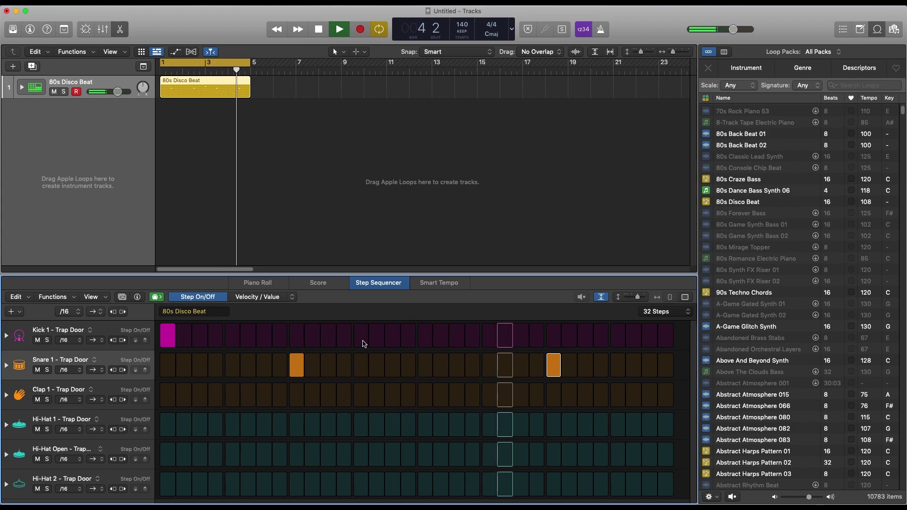
Add Kick 1 hits on steps 13, 21, 29 and 31, and Clap 1 hits on steps 9 and 25
{"action": "left_click", "coordinate": [363, 339]}
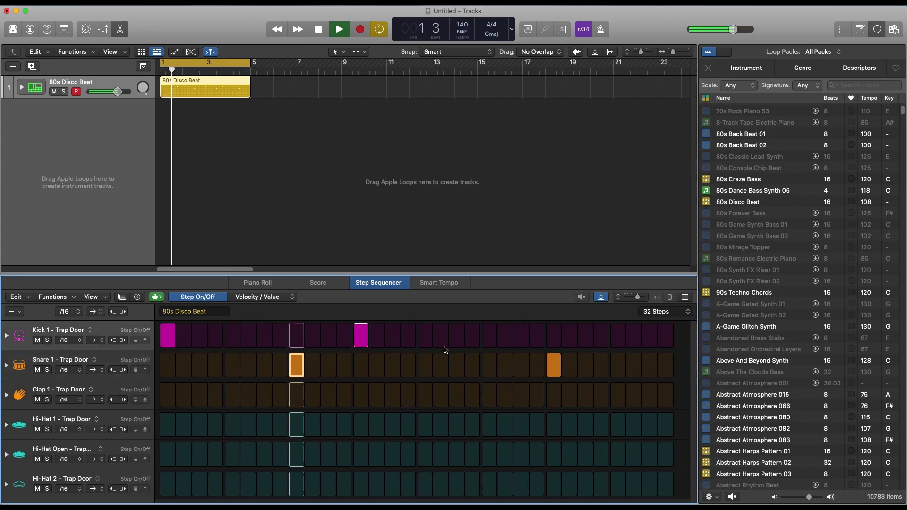
{"action": "left_click", "coordinate": [425, 340]}
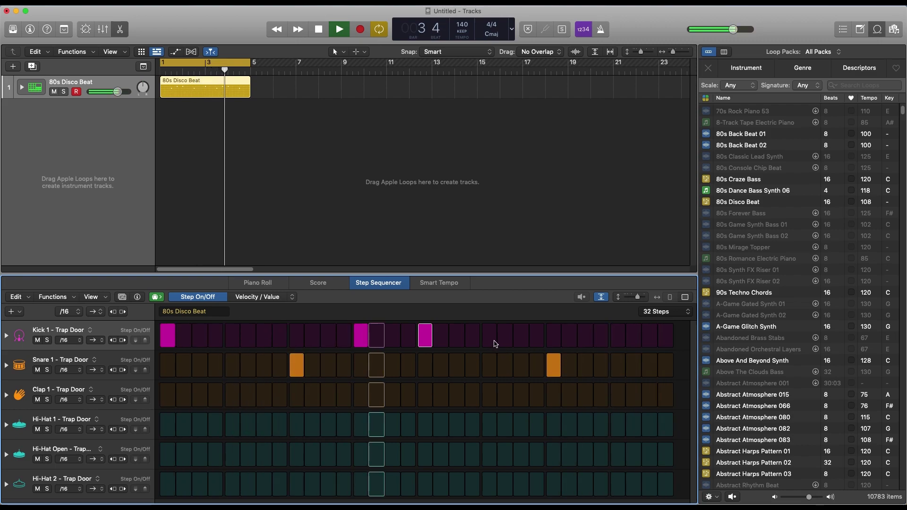
{"action": "left_click", "coordinate": [491, 340]}
{"action": "left_click", "coordinate": [431, 340]}
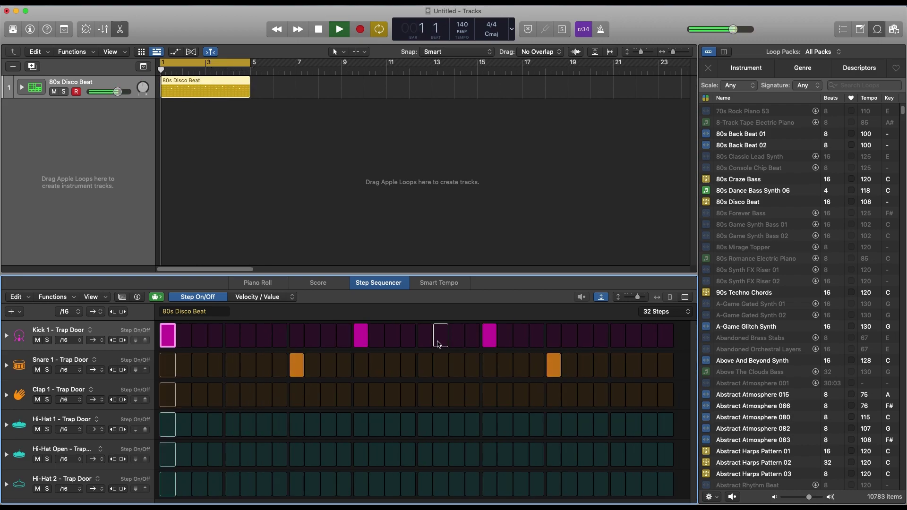
{"action": "left_click", "coordinate": [621, 344]}
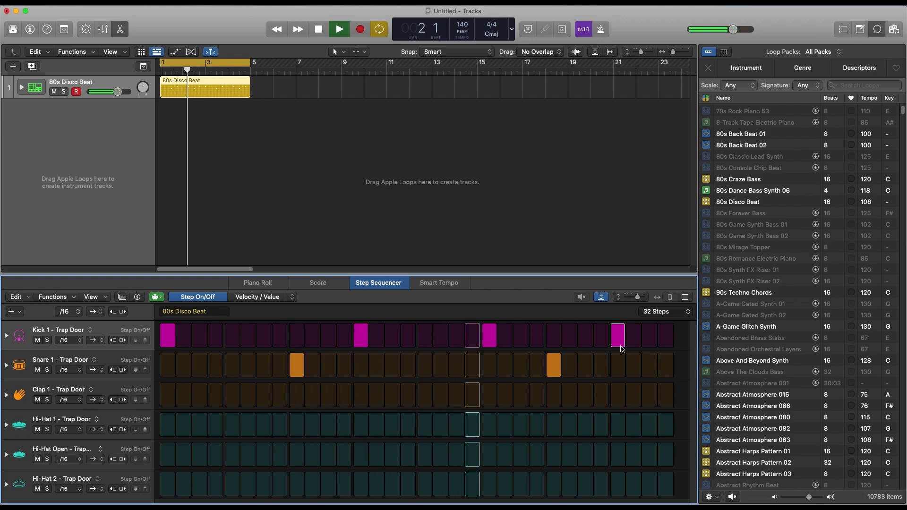
{"action": "left_click", "coordinate": [650, 344]}
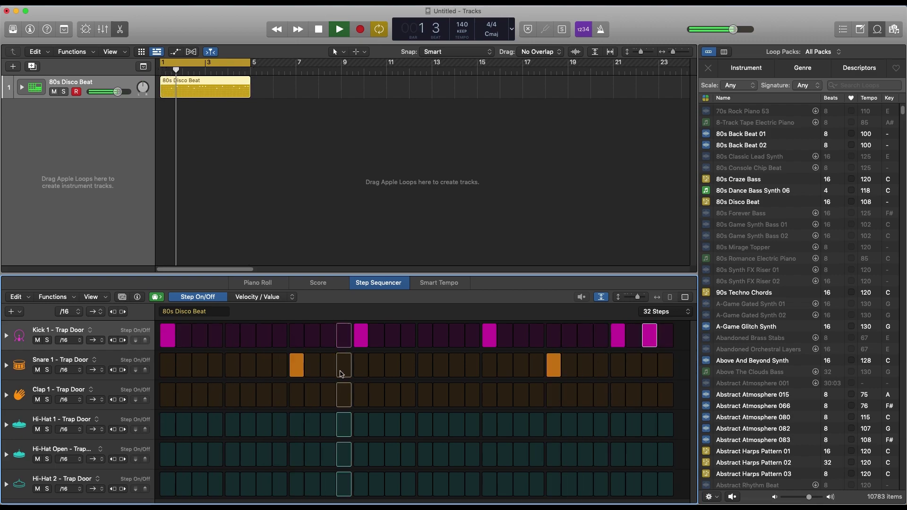
{"action": "left_click", "coordinate": [298, 397]}
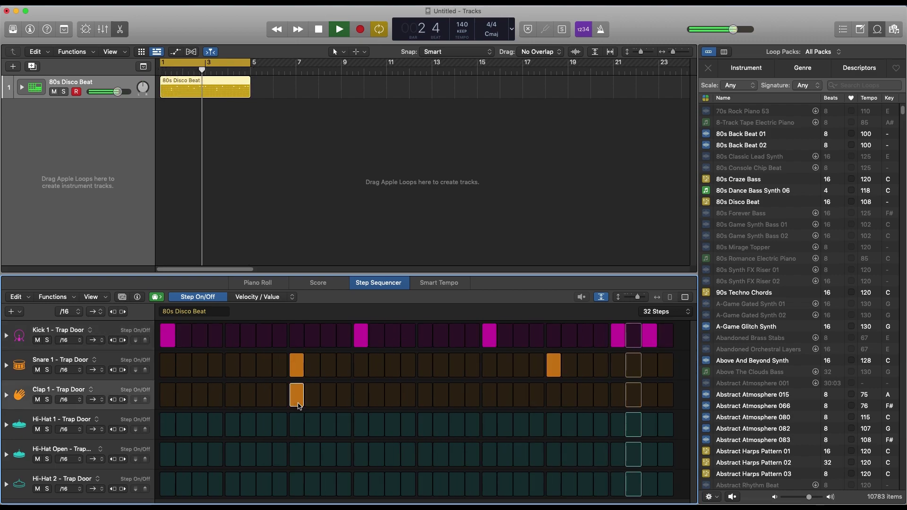
{"action": "left_click", "coordinate": [553, 397]}
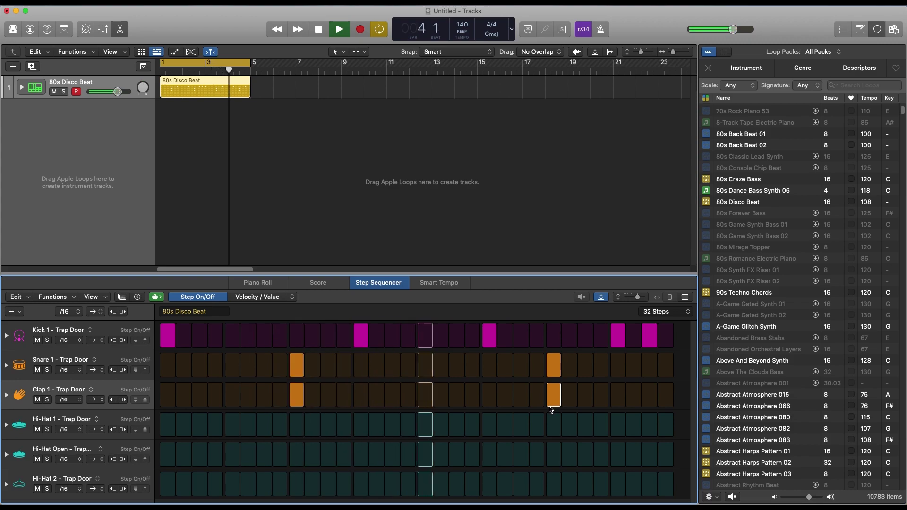
Program Hi-Hat 1 on steps 1, 3, 5, 9 and 11, with a Hi-Hat Open hit on step 7
{"action": "left_click", "coordinate": [169, 427]}
{"action": "left_click", "coordinate": [200, 427]}
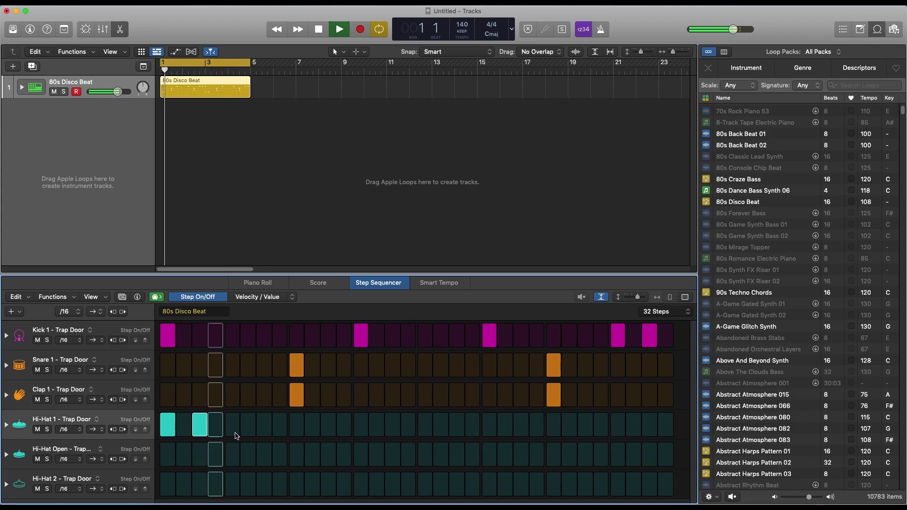
{"action": "left_click", "coordinate": [248, 427]}
{"action": "left_click", "coordinate": [280, 428]}
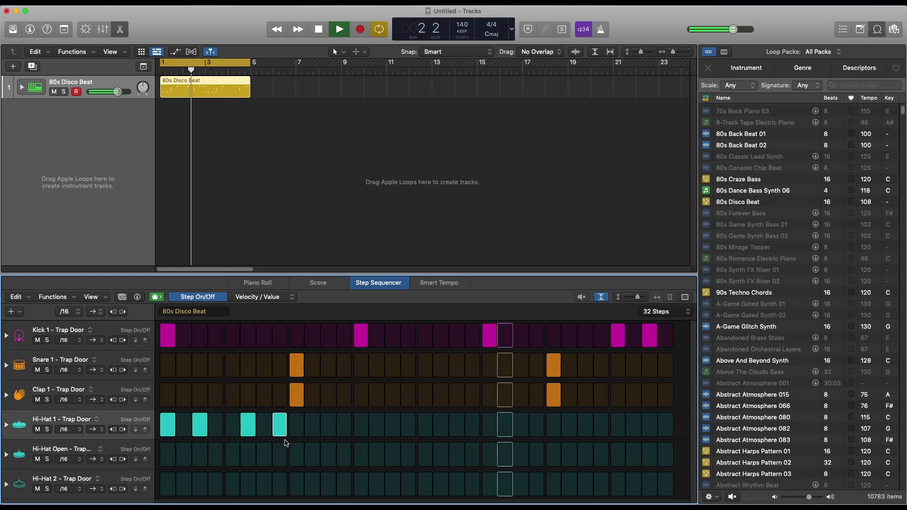
{"action": "left_click", "coordinate": [280, 454]}
{"action": "left_click", "coordinate": [279, 428]}
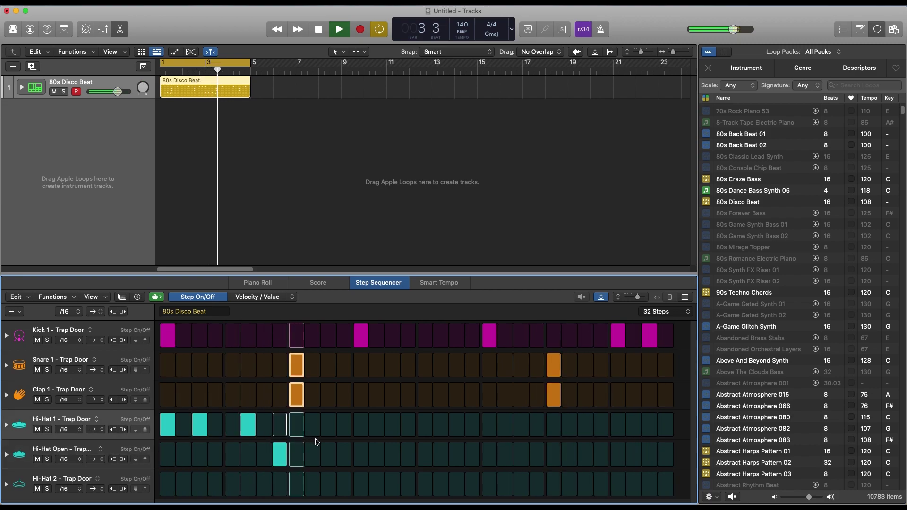
{"action": "left_click", "coordinate": [264, 458]}
{"action": "left_click", "coordinate": [280, 457]}
{"action": "left_click", "coordinate": [232, 429]}
{"action": "left_click", "coordinate": [248, 429]}
{"action": "left_click", "coordinate": [297, 429]}
{"action": "left_click", "coordinate": [328, 429]}
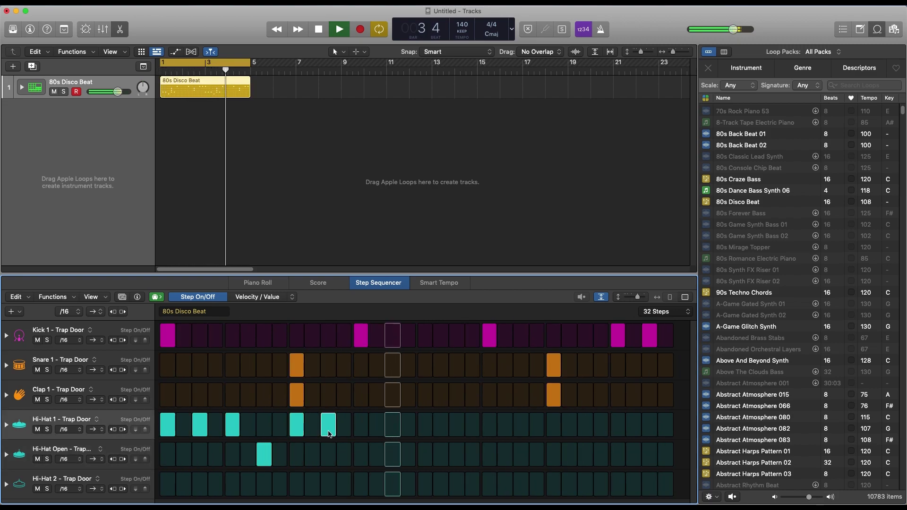
Continue Hi-Hat 1 on steps 13, 15, 17, 19, 21, 25, 27 and 29 to 32, with Hi-Hat Open on step 23
{"action": "left_click", "coordinate": [361, 429]}
{"action": "left_click", "coordinate": [392, 429]}
{"action": "left_click", "coordinate": [490, 428]}
{"action": "left_click", "coordinate": [521, 454]}
{"action": "left_click", "coordinate": [554, 428]}
{"action": "left_click", "coordinate": [585, 427]}
{"action": "left_click", "coordinate": [618, 428]}
{"action": "left_click", "coordinate": [649, 427]}
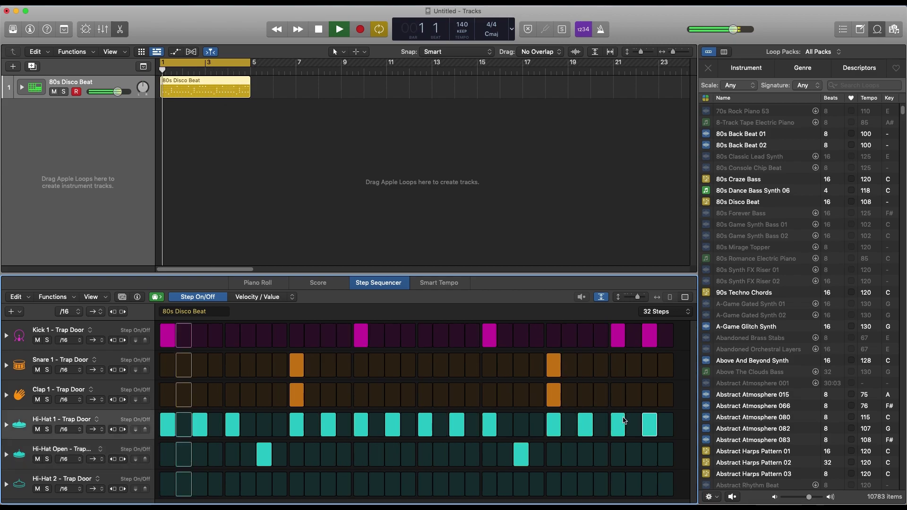
{"action": "left_click", "coordinate": [633, 425]}
{"action": "left_click", "coordinate": [665, 425]}
Edit velocity for the pattern steps, then change the edit mode to Note Repeat and adjust Hi-Hat 1 steps 29 to 32
{"action": "left_click", "coordinate": [257, 297]}
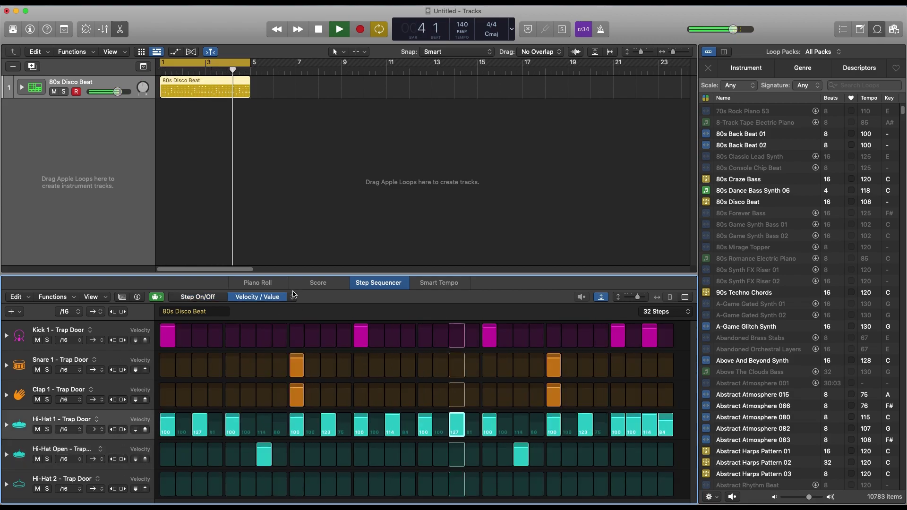
{"action": "left_click", "coordinate": [272, 297]}
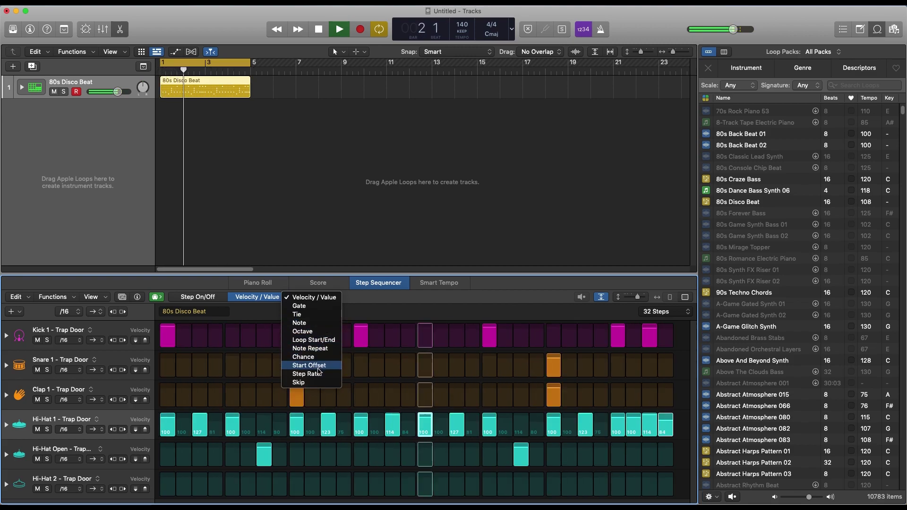
{"action": "left_click", "coordinate": [309, 348]}
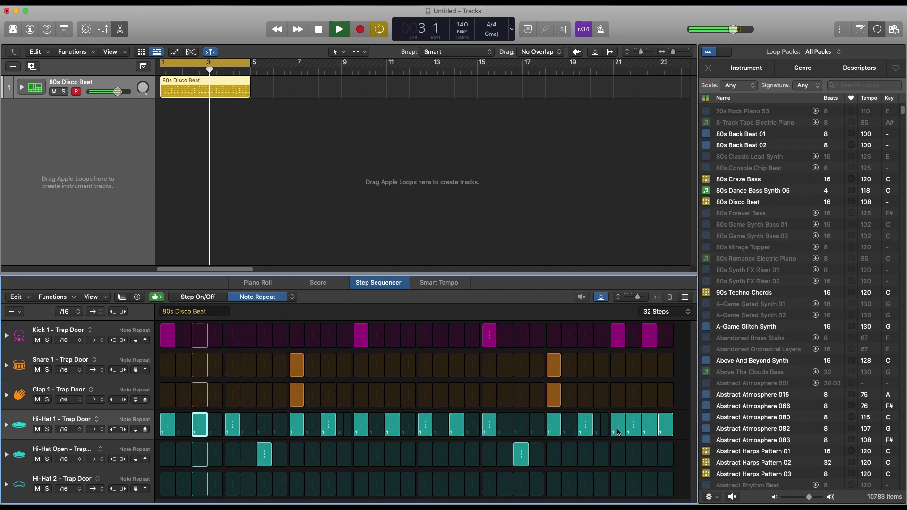
{"action": "mouse_move", "coordinate": [618, 433]}
{"action": "left_mouse_down"}
{"action": "mouse_move", "coordinate": [623, 417]}
{"action": "mouse_move", "coordinate": [620, 435]}
{"action": "mouse_move", "coordinate": [662, 433]}
{"action": "left_mouse_up"}
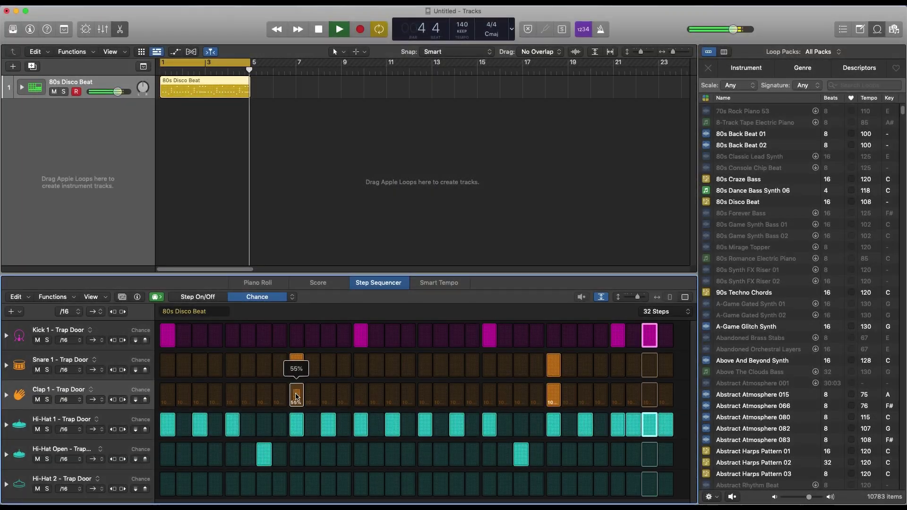
Set the Chance of the Clap 1 hits to 73% on step 9 and 76% on step 25
{"action": "left_click_drag", "start_coordinate": [299, 394], "coordinate": [301, 391]}
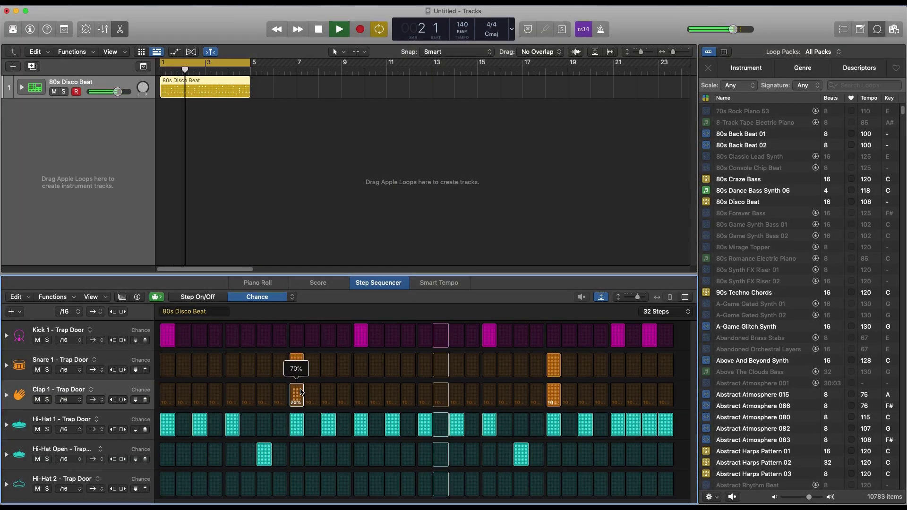
{"action": "left_click_drag", "start_coordinate": [553, 396], "coordinate": [558, 390]}
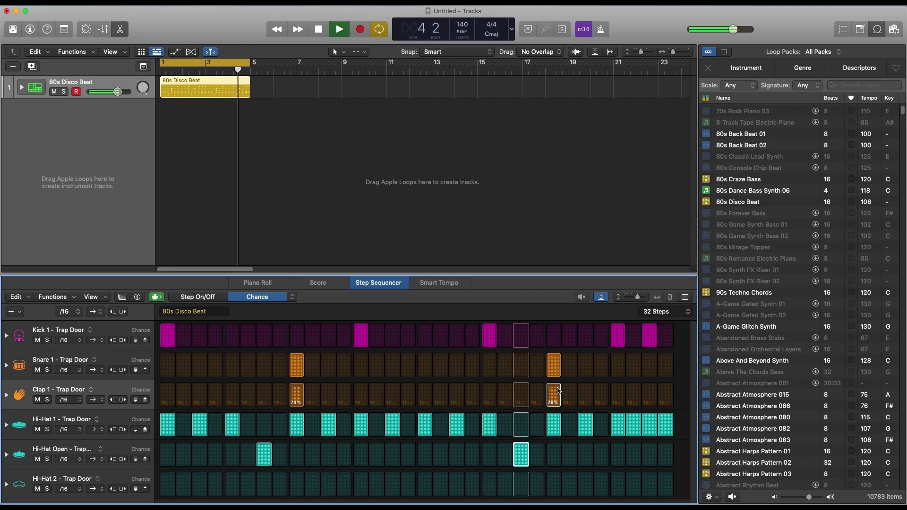
Return to Step On/Off editing and program Hi-Hat 2 hits on steps 4, 12 and 18
{"action": "left_click", "coordinate": [198, 297]}
{"action": "left_click", "coordinate": [185, 487]}
{"action": "left_click", "coordinate": [216, 488]}
{"action": "left_click", "coordinate": [185, 487]}
{"action": "left_click", "coordinate": [344, 485]}
{"action": "left_click", "coordinate": [441, 484]}
{"action": "left_click", "coordinate": [569, 487]}
{"action": "left_click", "coordinate": [569, 487]}
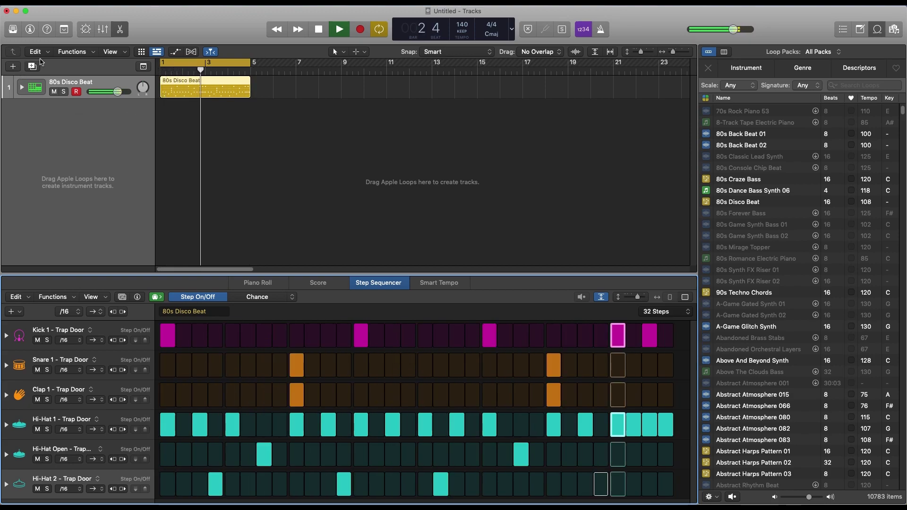
Show the Live Loops grid, copy the 80s Disco Beat region into the track's first cell and play that cell
{"action": "left_click", "coordinate": [142, 51]}
{"action": "left_click_drag", "start_coordinate": [468, 89], "coordinate": [172, 90]}
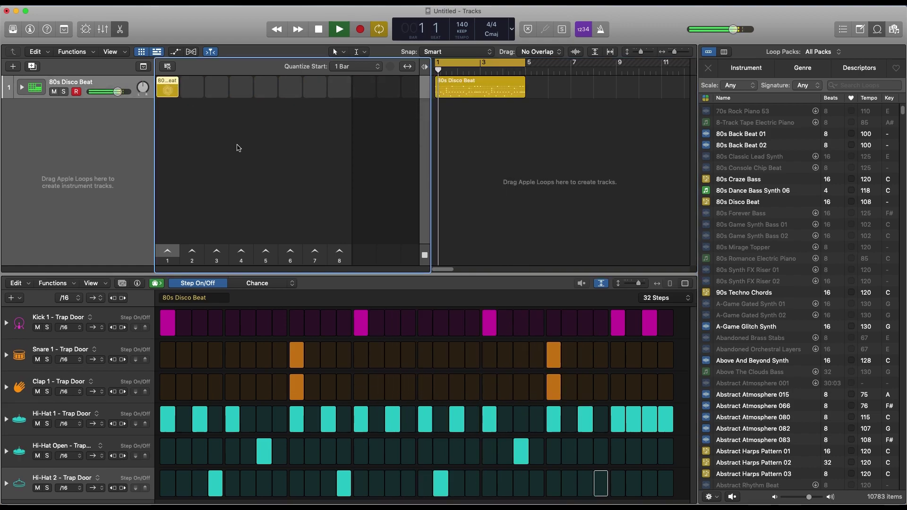
{"action": "left_click", "coordinate": [169, 90]}
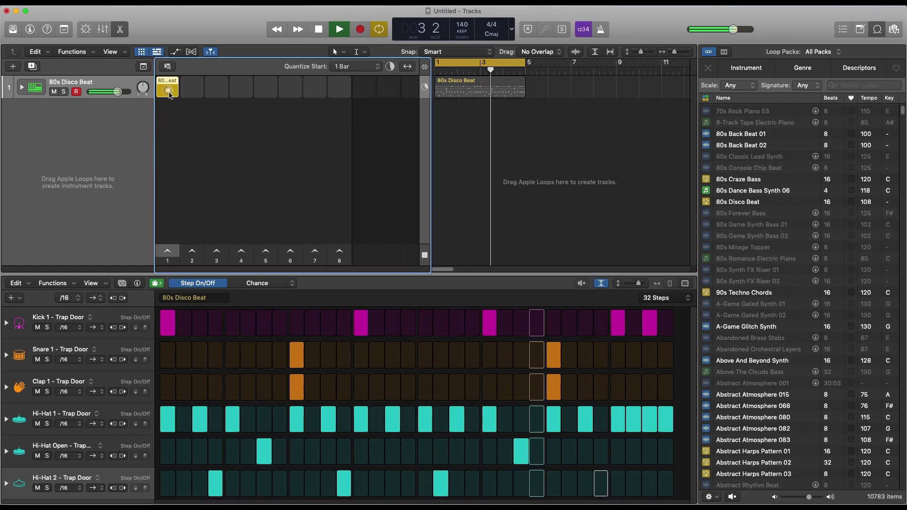
{"action": "double_click", "coordinate": [174, 82]}
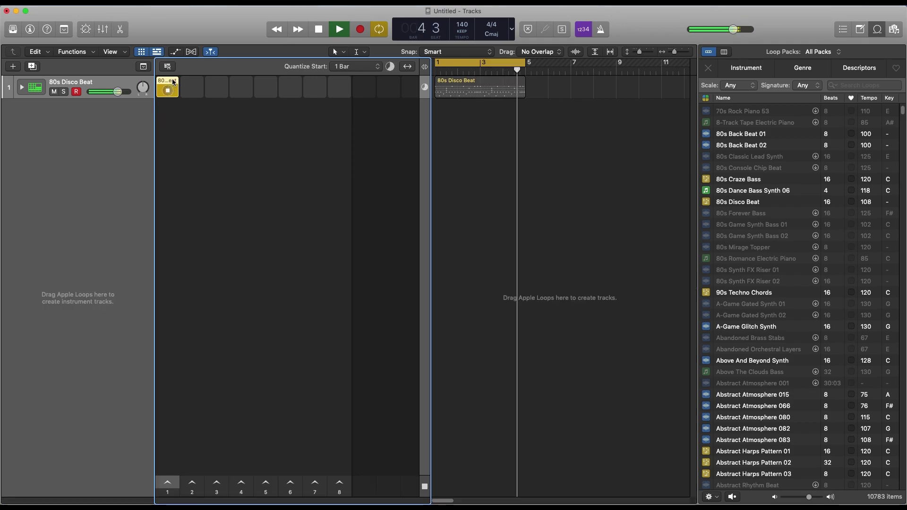
{"action": "double_click", "coordinate": [173, 83]}
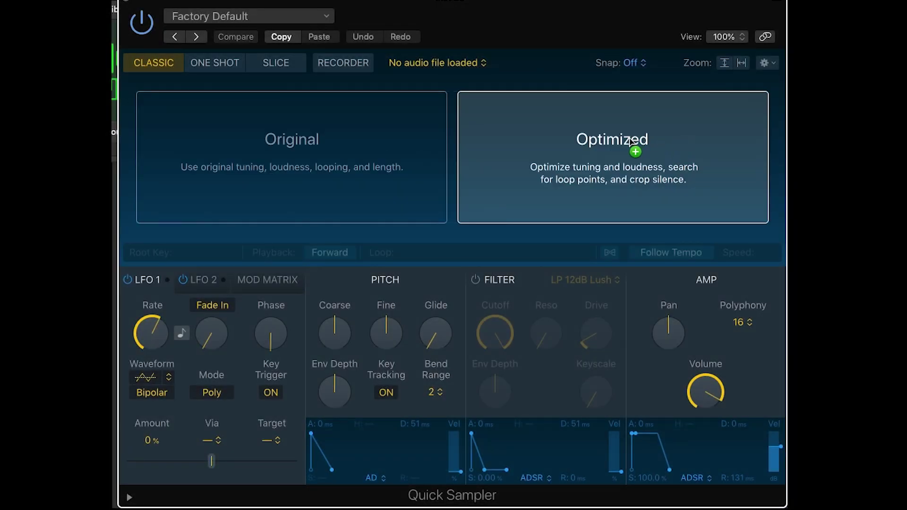
Load the Cymatics vocal sample into Quick Sampler and audition it with the D2 and F2 keys
{"action": "left_click_drag", "start_coordinate": [597, 169], "coordinate": [317, 176]}
{"action": "left_click_drag", "start_coordinate": [418, 211], "coordinate": [548, 195]}
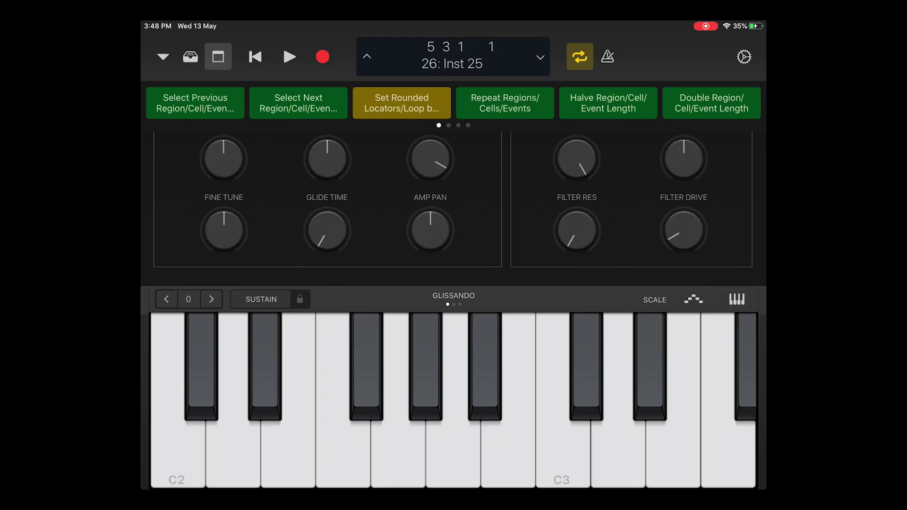
{"action": "left_click", "coordinate": [233, 448]}
{"action": "left_click", "coordinate": [343, 449]}
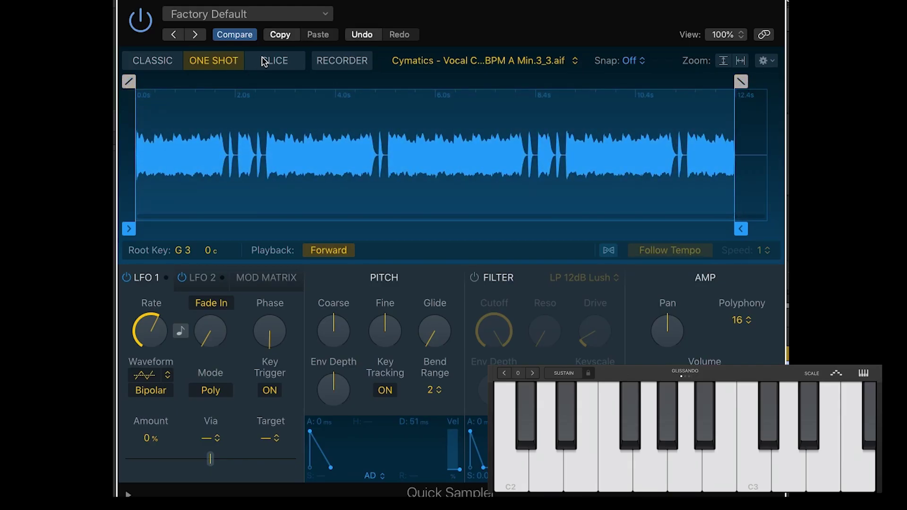
Put the vocal sample in Slice mode, try a transient sensitivity of 49, and change the slicing mode to Equal
{"action": "left_click", "coordinate": [274, 59]}
{"action": "left_click_drag", "start_coordinate": [326, 250], "coordinate": [298, 251]}
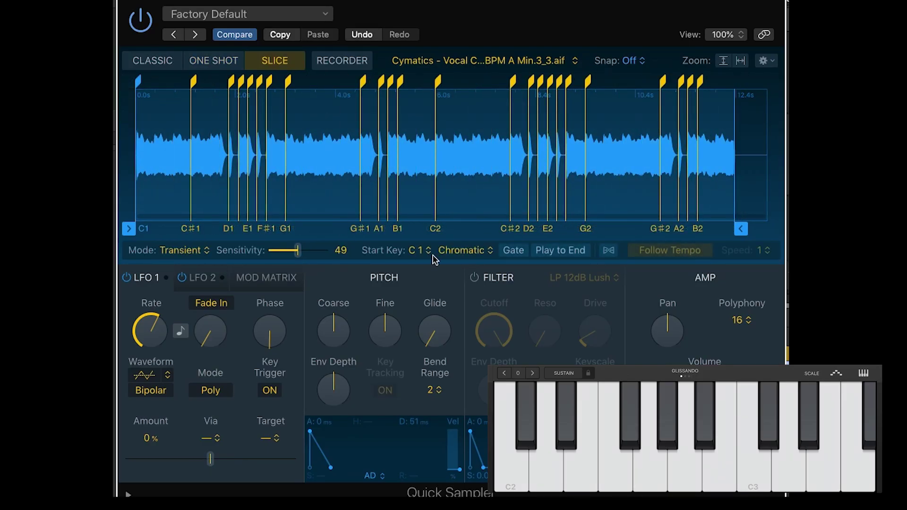
{"action": "left_click", "coordinate": [191, 251]}
{"action": "left_click", "coordinate": [202, 284]}
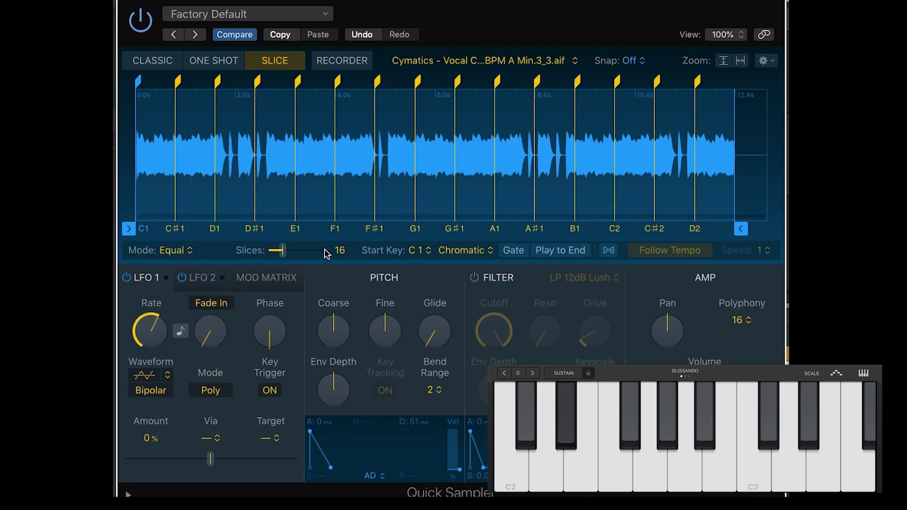
Map the slices from start key C 2 onto the white keys only
{"action": "left_click", "coordinate": [419, 251]}
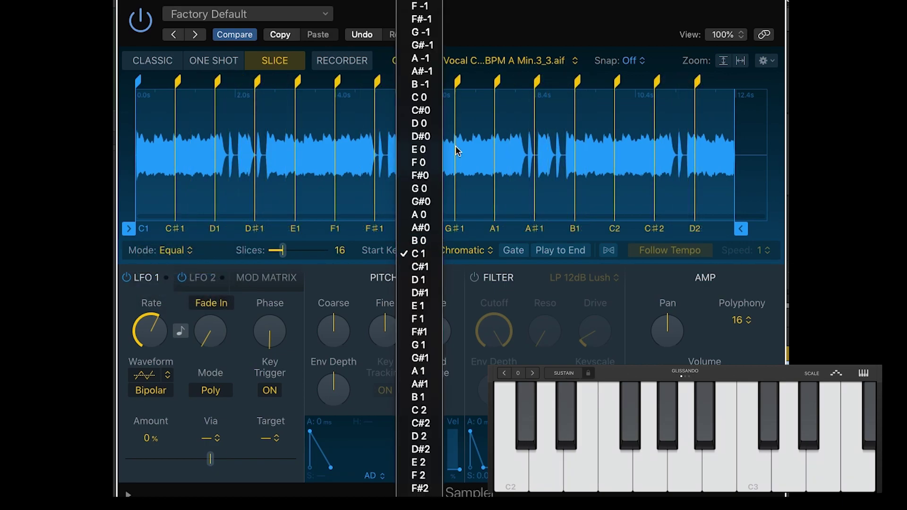
{"action": "left_click", "coordinate": [419, 410]}
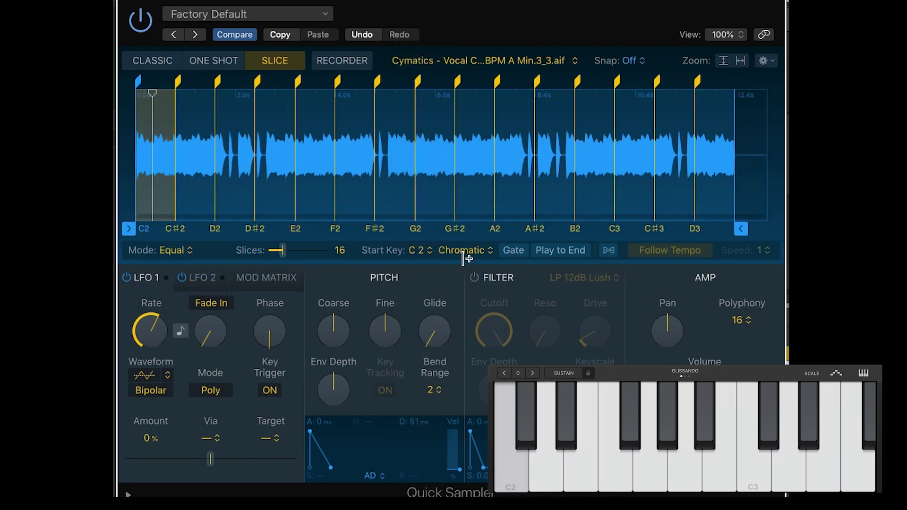
{"action": "left_click", "coordinate": [486, 251]}
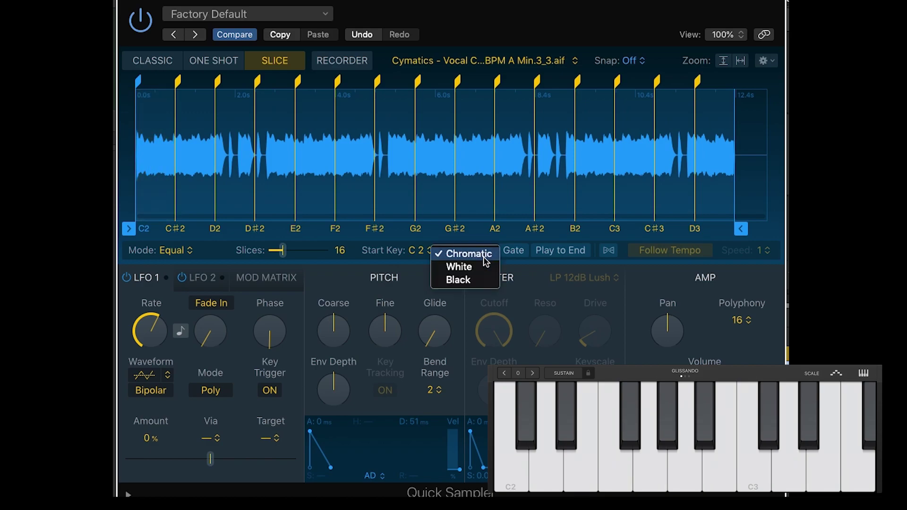
{"action": "left_click", "coordinate": [478, 267]}
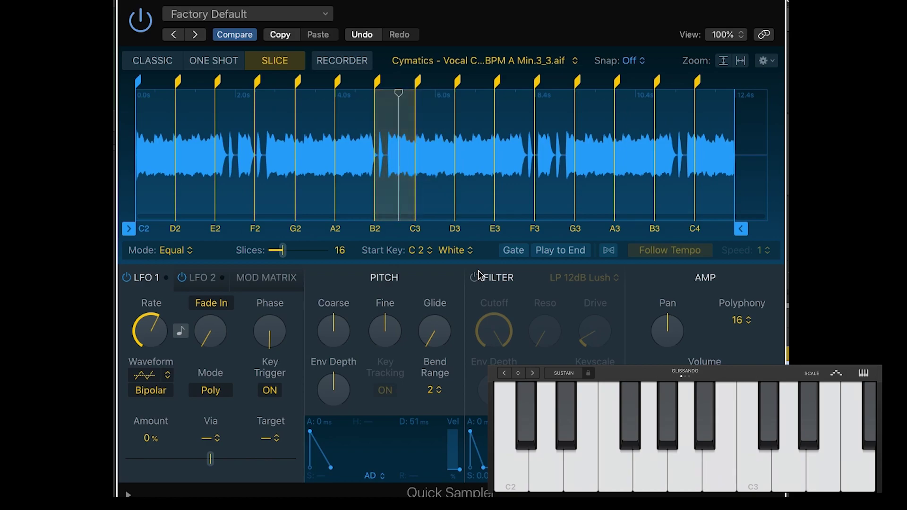
Raise the number of equal slices to 32 and slightly increase the Glide and Coarse pitch
{"action": "left_click_drag", "start_coordinate": [341, 250], "coordinate": [341, 204]}
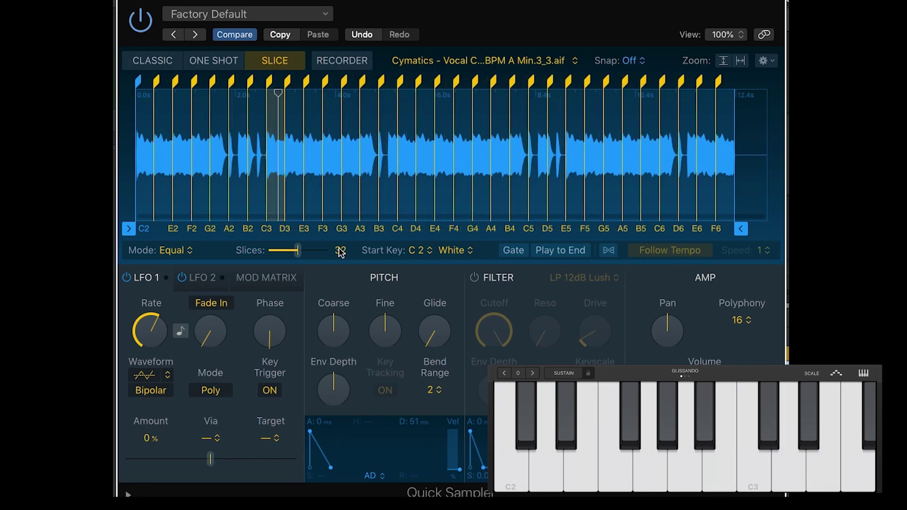
{"action": "left_click_drag", "start_coordinate": [431, 299], "coordinate": [432, 279]}
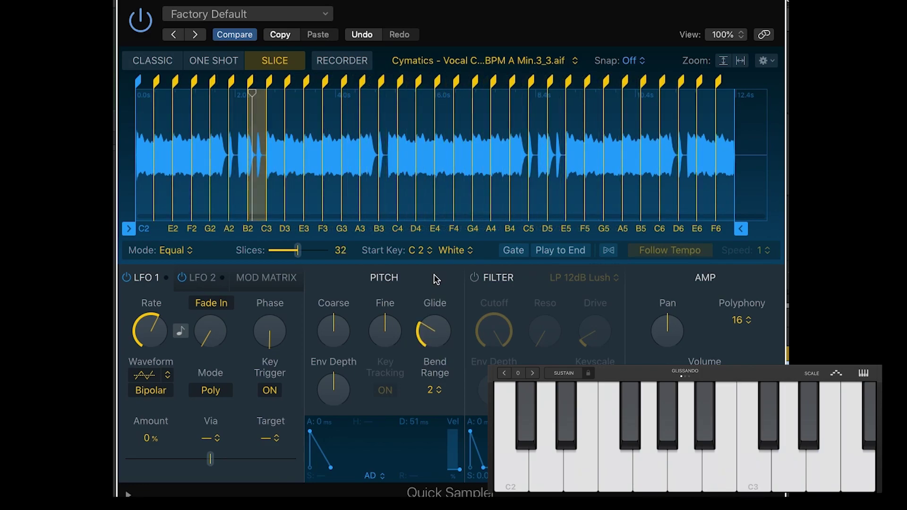
{"action": "left_click_drag", "start_coordinate": [334, 324], "coordinate": [334, 322]}
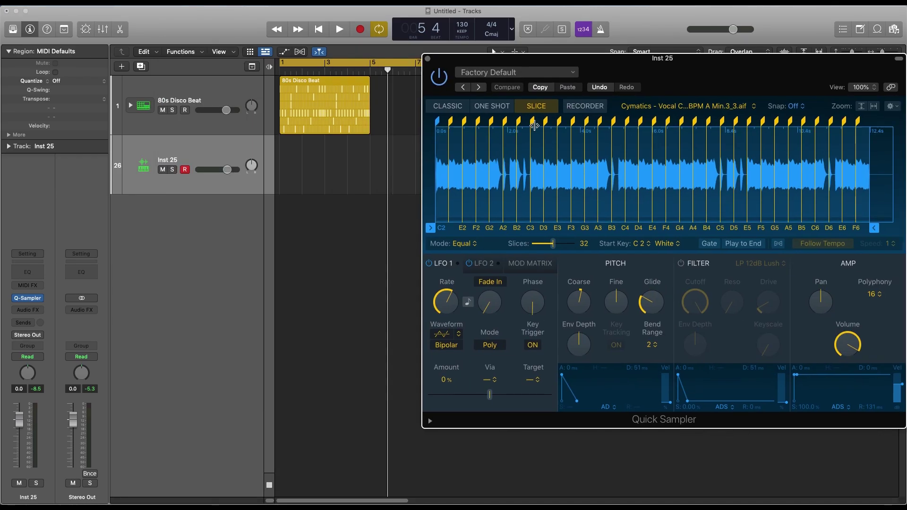
Add a send from the Inst 25 track to Bus 256, feeding an Echo effect
{"action": "left_click", "coordinate": [27, 323]}
{"action": "mouse_move", "coordinate": [37, 334]}
{"action": "left_click", "coordinate": [144, 455]}
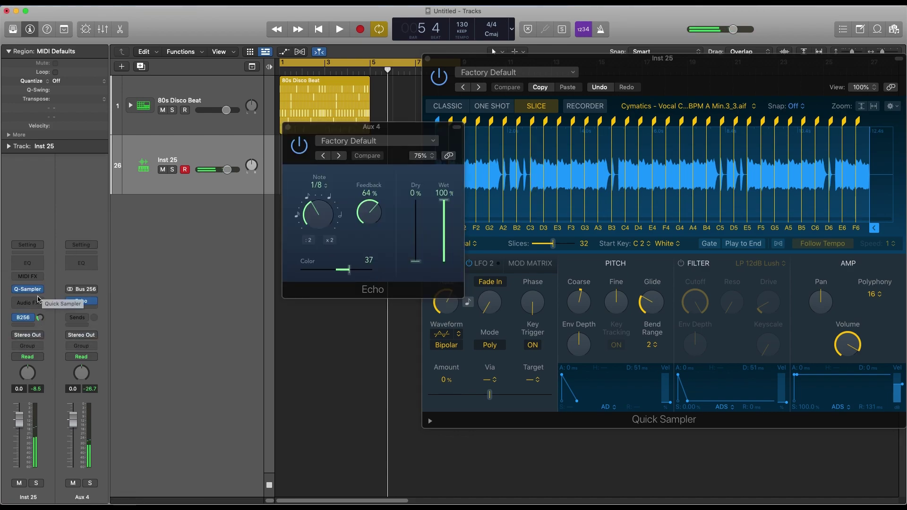
Insert ChromaVerb and Channel EQ on Inst 25 and lower the EQ's high cut to about 1920 Hz
{"action": "left_click", "coordinate": [28, 301]}
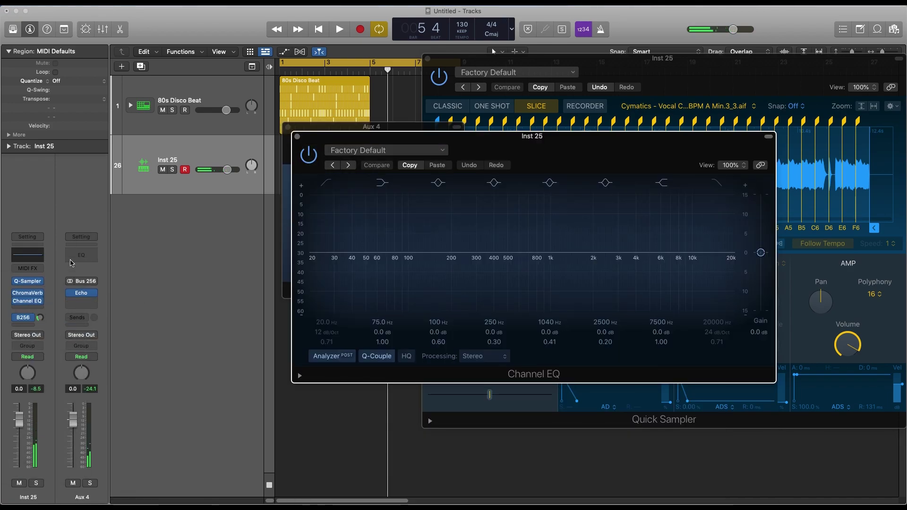
{"action": "left_click_drag", "start_coordinate": [727, 258], "coordinate": [610, 269]}
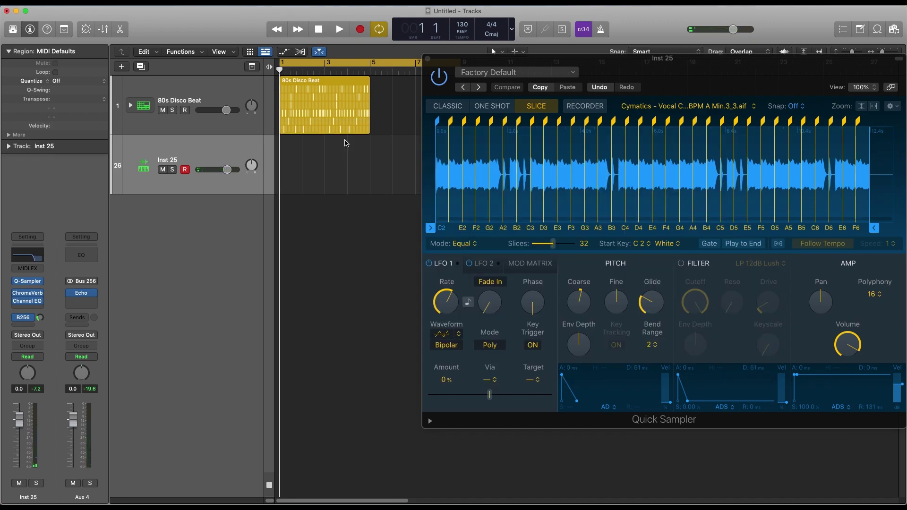
Record an eight-bar vocal-slice part on Inst 25 over the looped 80s Disco Beat and open it in the Piano Roll
{"action": "key", "text": "l"}
{"action": "key", "text": "r"}
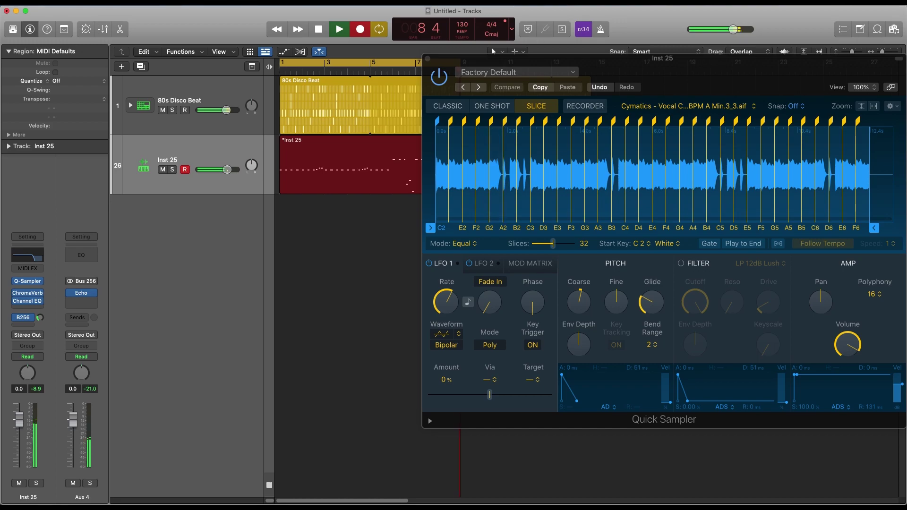
{"action": "key", "text": "space"}
{"action": "left_click", "coordinate": [427, 59]}
{"action": "double_click", "coordinate": [376, 171]}
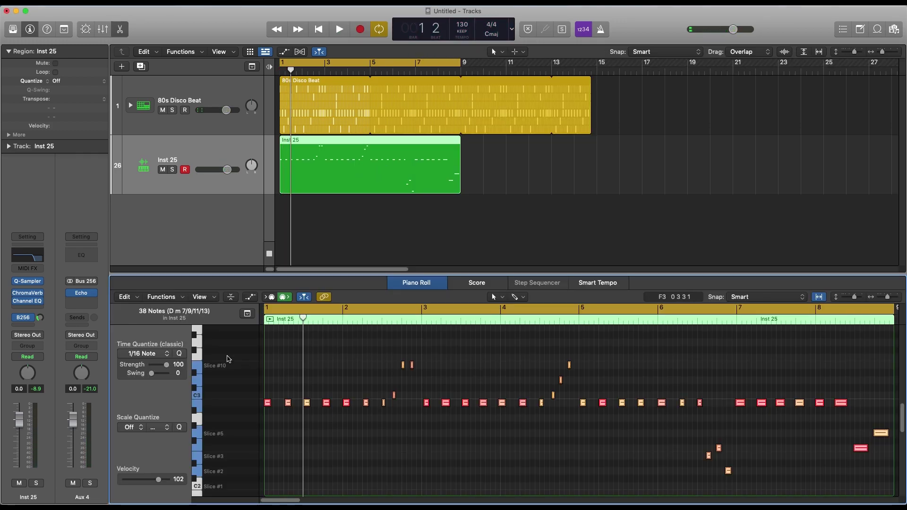
During playback, cut about 4.5 dB at 1440 Hz in the Channel EQ of Inst 25
{"action": "key", "text": "space"}
{"action": "left_click_drag", "start_coordinate": [573, 253], "coordinate": [566, 271]}
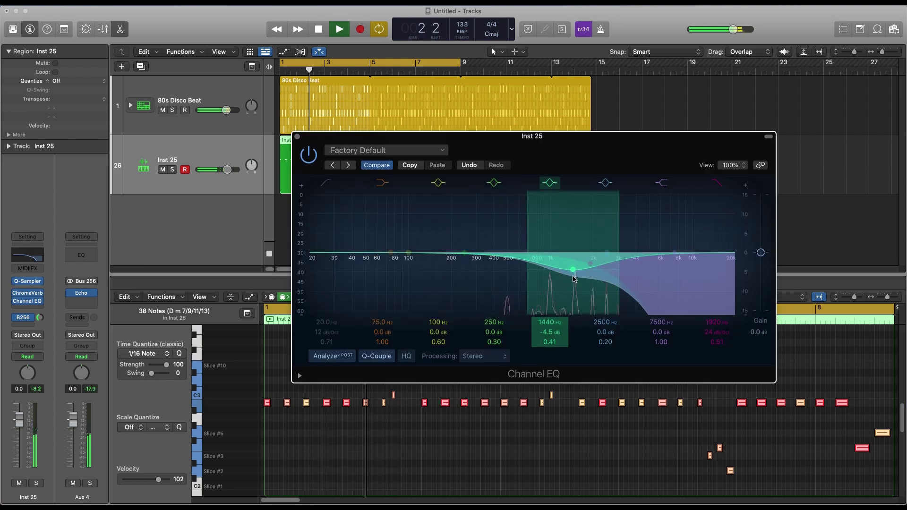
{"action": "left_click", "coordinate": [301, 136]}
In the ChromaVerb of Inst 25, lower the 4200 Hz damping band to a 0.40 ratio and open the room type choices
{"action": "left_click", "coordinate": [28, 293]}
{"action": "left_click_drag", "start_coordinate": [667, 243], "coordinate": [654, 312]}
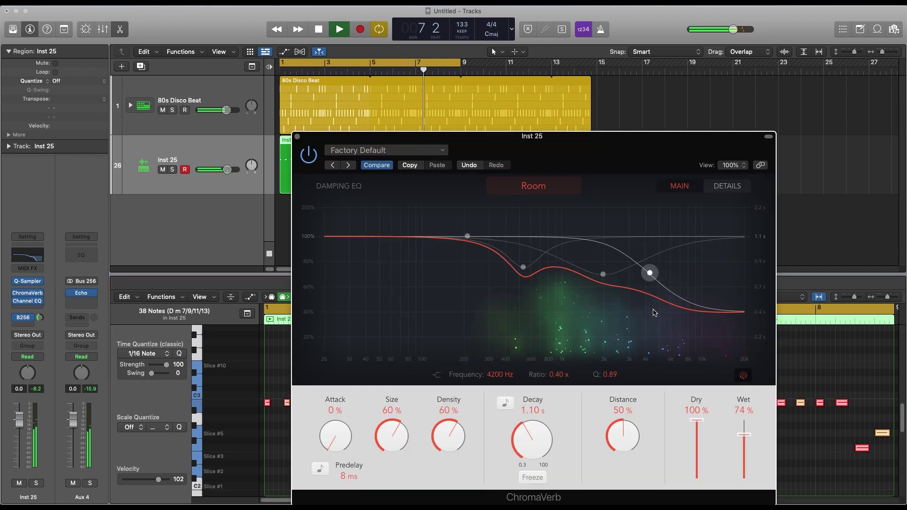
{"action": "left_click", "coordinate": [534, 186]}
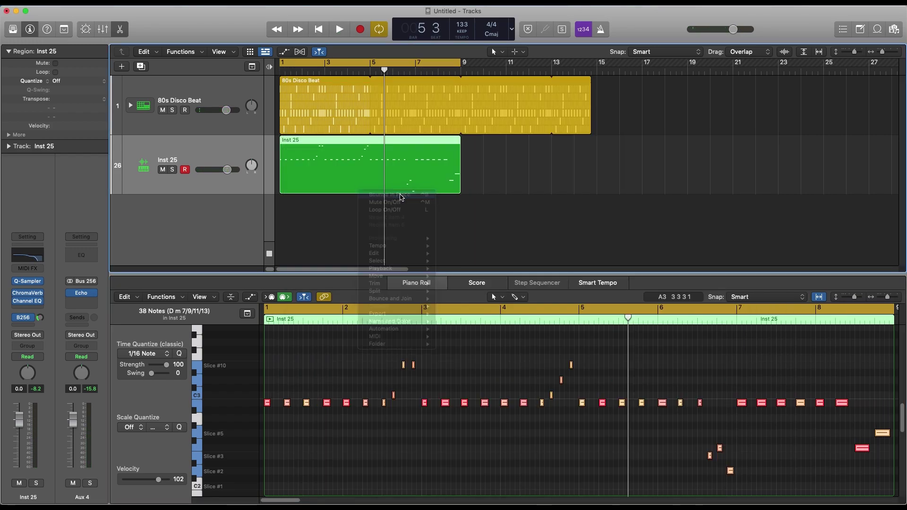
Bounce the Inst 25 region in place and enable Flex Time - Slicing on the bounced audio track
{"action": "left_click", "coordinate": [522, 197]}
{"action": "right_click", "coordinate": [372, 226]}
{"action": "key", "text": "Escape"}
{"action": "left_click", "coordinate": [243, 300]}
{"action": "left_click", "coordinate": [517, 173]}
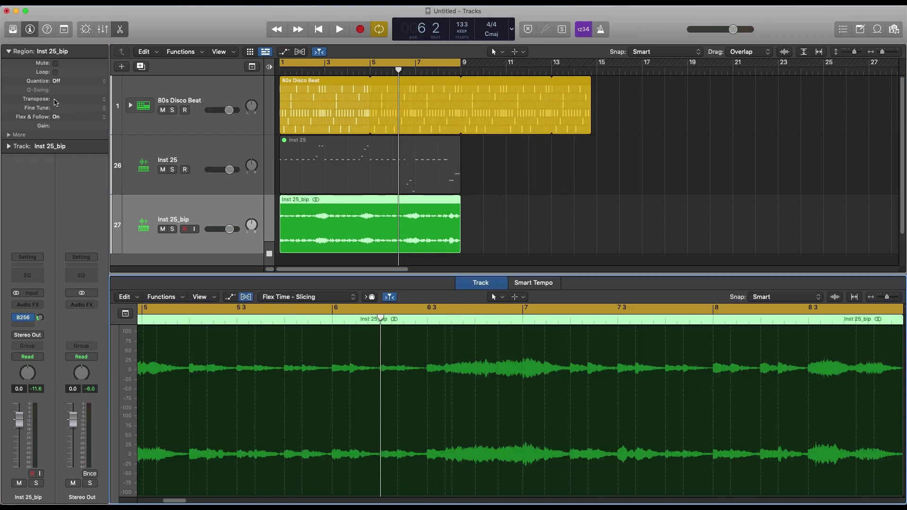
Quantize the bounced Inst 25_bip region to 1/16 Note and play it back
{"action": "left_click", "coordinate": [58, 81]}
{"action": "key", "text": "Return"}
{"action": "key", "text": "space"}
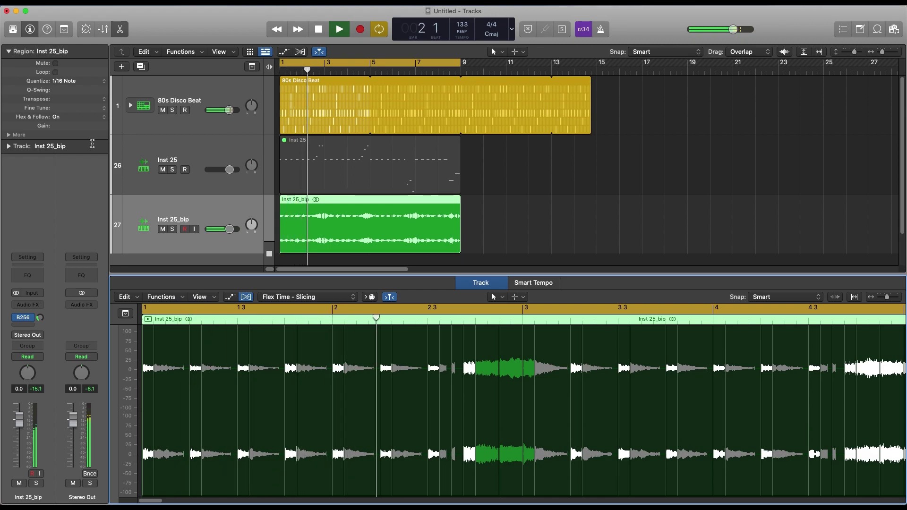
{"action": "left_click", "coordinate": [71, 81]}
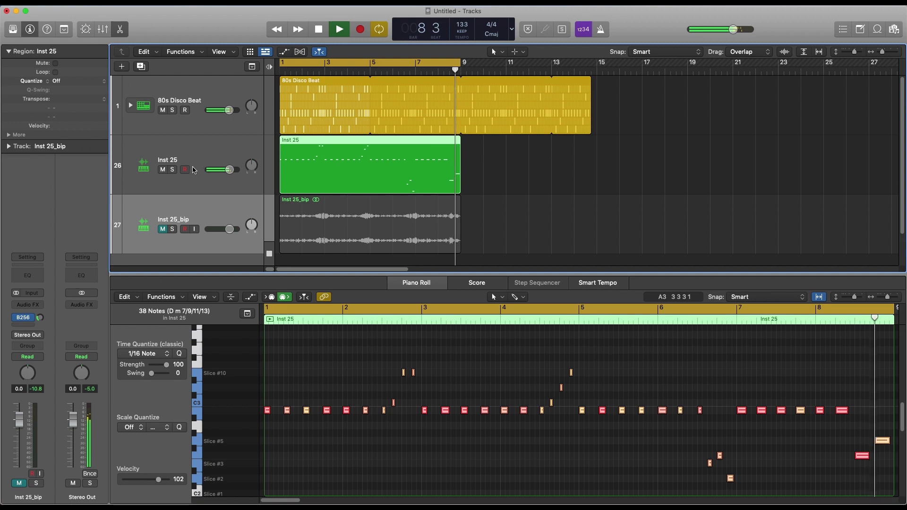
Open the Quick Sampler of Inst 25 and audition the B2 slice of the vocal sample
{"action": "left_click", "coordinate": [194, 158]}
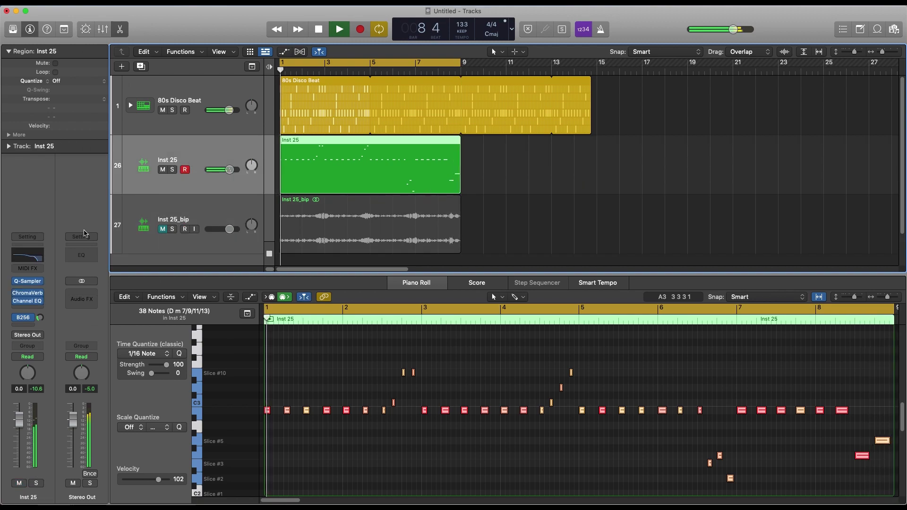
{"action": "left_click", "coordinate": [28, 281]}
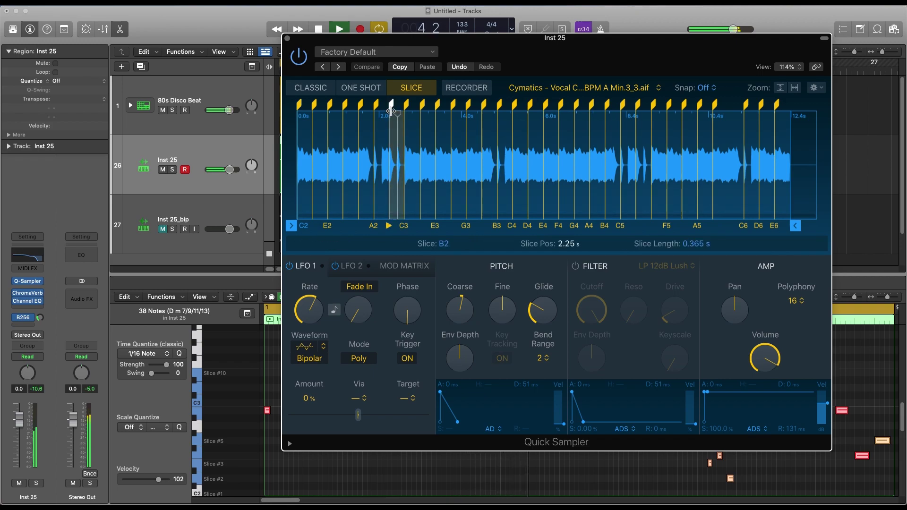
{"action": "left_click", "coordinate": [393, 133]}
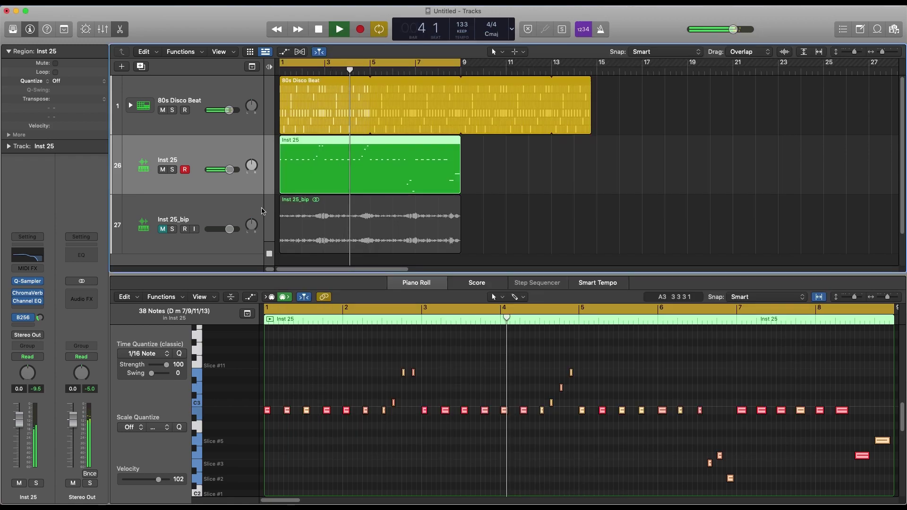
Move the Inst 25 region to bar 9 and fit the cycle range and the 80s Disco Beat loop to end at bar 17
{"action": "left_click_drag", "start_coordinate": [331, 166], "coordinate": [513, 165]}
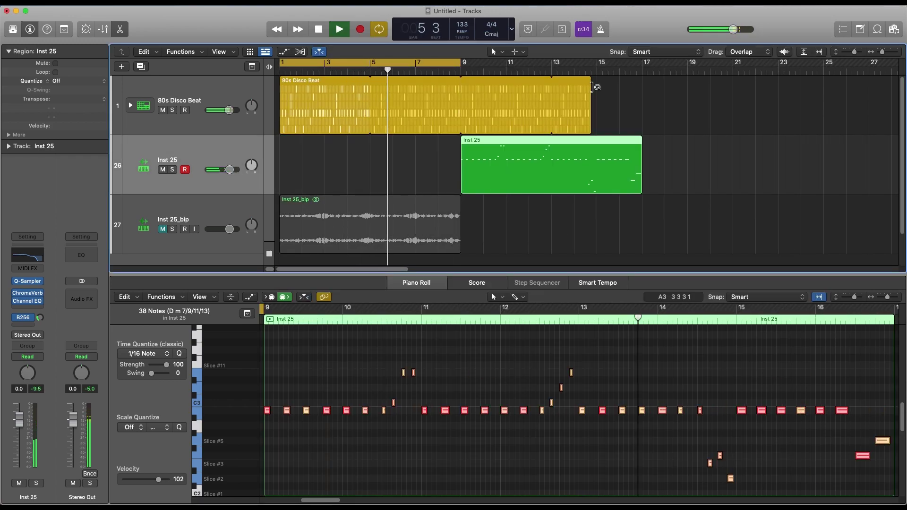
{"action": "double_click", "coordinate": [426, 104]}
{"action": "left_click_drag", "start_coordinate": [459, 66], "coordinate": [643, 66]}
{"action": "left_click", "coordinate": [281, 72]}
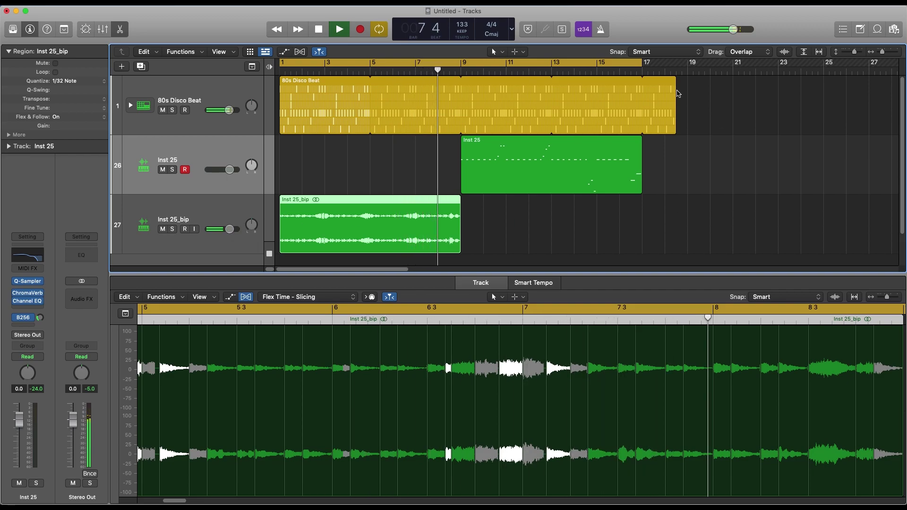
{"action": "left_click_drag", "start_coordinate": [671, 87], "coordinate": [639, 96]}
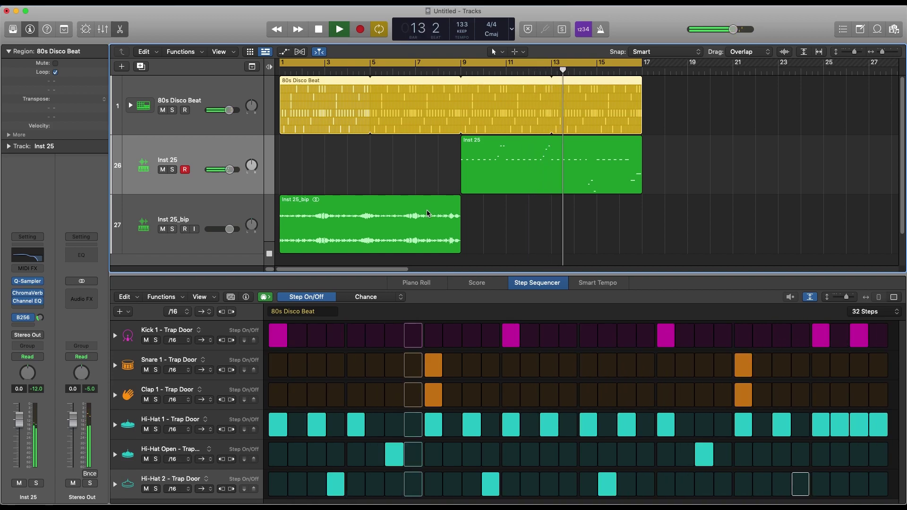
Lower the volume of both the Inst 25 and Inst 25_bip tracks to about -1.6 dB
{"action": "left_click_drag", "start_coordinate": [229, 170], "coordinate": [227, 170]}
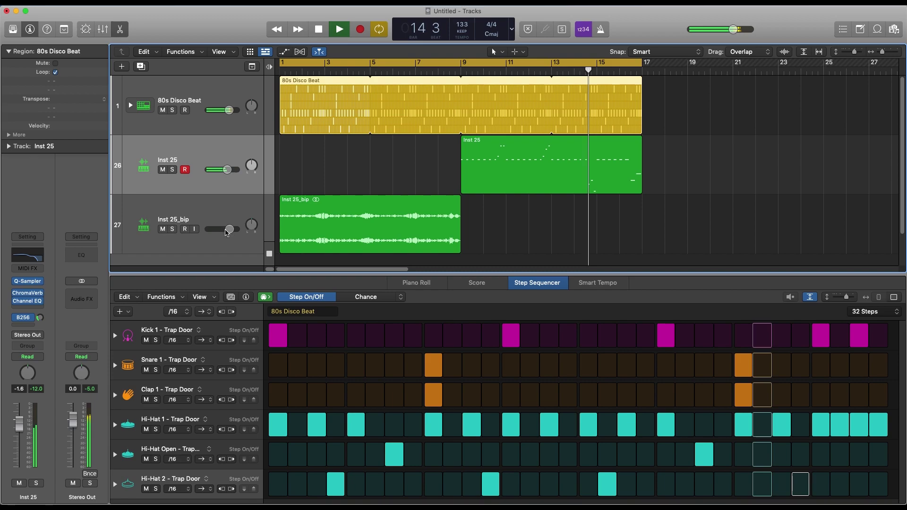
{"action": "left_click_drag", "start_coordinate": [229, 229], "coordinate": [227, 229]}
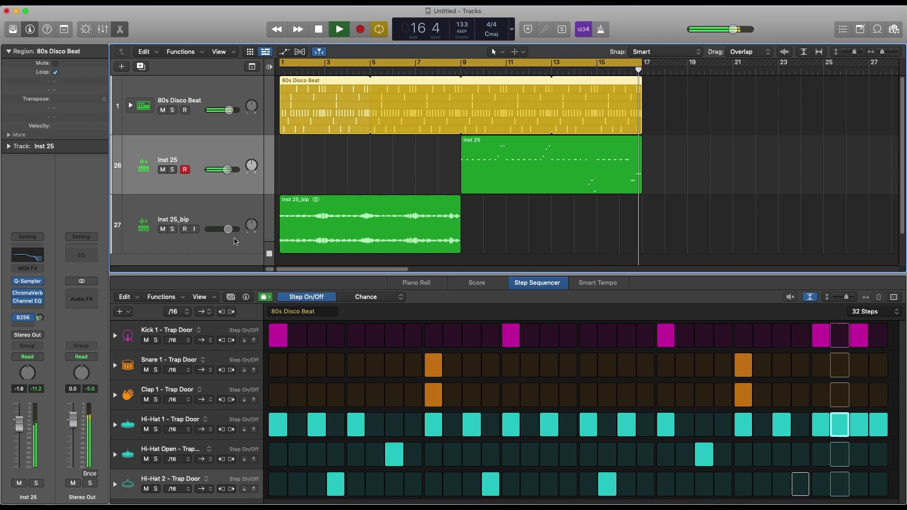
Bounce the Inst 25 region at bar 9 in place onto a new audio track
{"action": "left_click", "coordinate": [494, 184]}
{"action": "right_click", "coordinate": [494, 185]}
{"action": "left_click", "coordinate": [504, 189]}
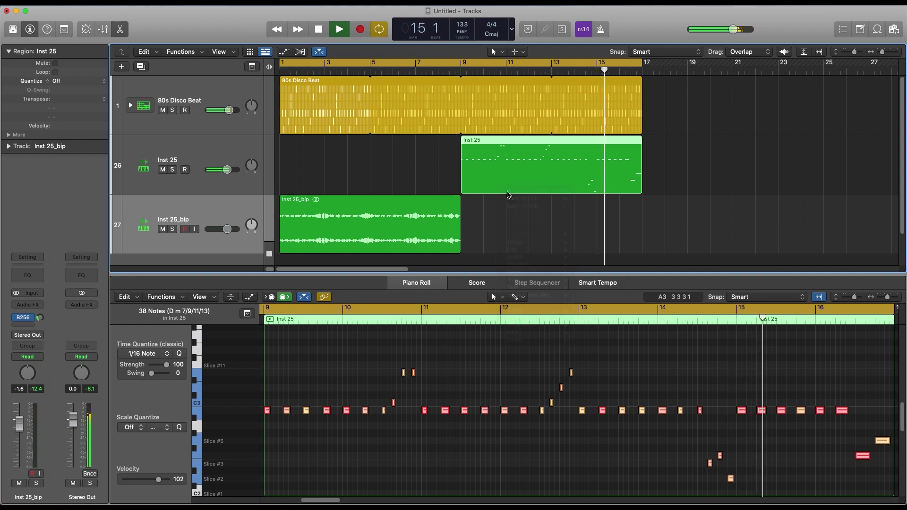
{"action": "left_click", "coordinate": [525, 189]}
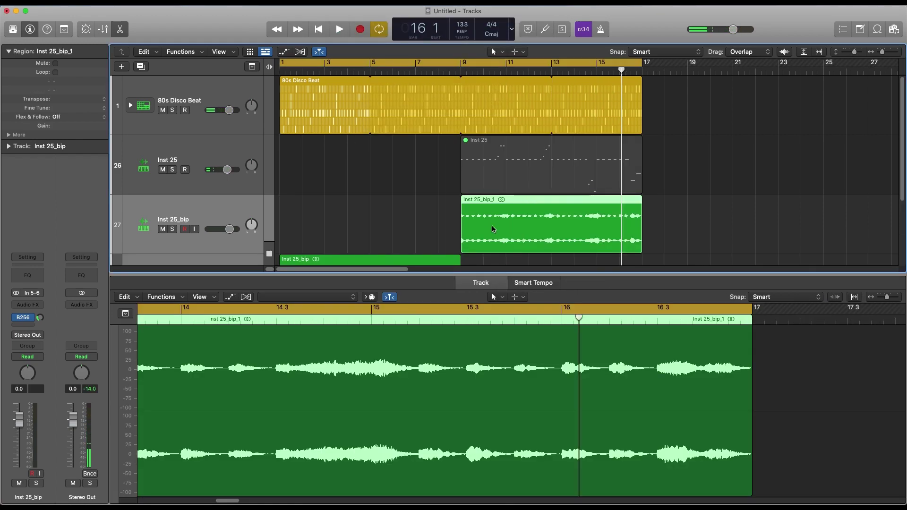
Move the newly bounced region onto the existing Inst 25_bip track at bar 9 and delete the emptied audio track
{"action": "scroll", "coordinate": [524, 189], "scroll_direction": "down", "scroll_amount": 5}
{"action": "left_click_drag", "start_coordinate": [515, 147], "coordinate": [515, 202]}
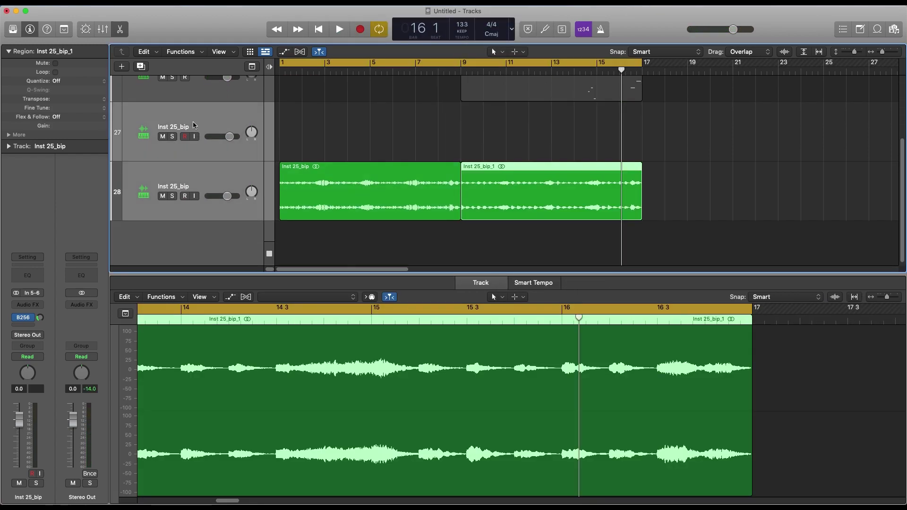
{"action": "left_click", "coordinate": [223, 118]}
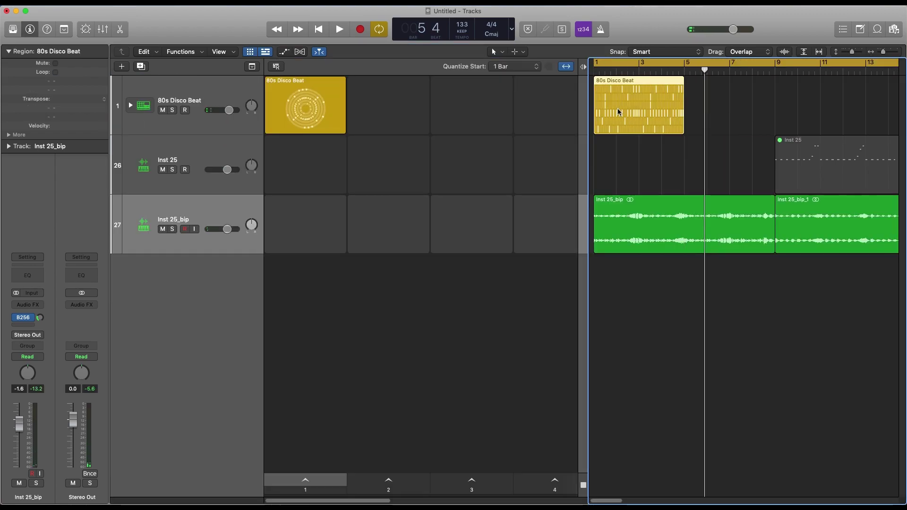
Edit the 80s Disco Beat cell in Live Loops and pitch Inst 25_bip by -1 semitone with Pitch Shifter
{"action": "double_click", "coordinate": [329, 96]}
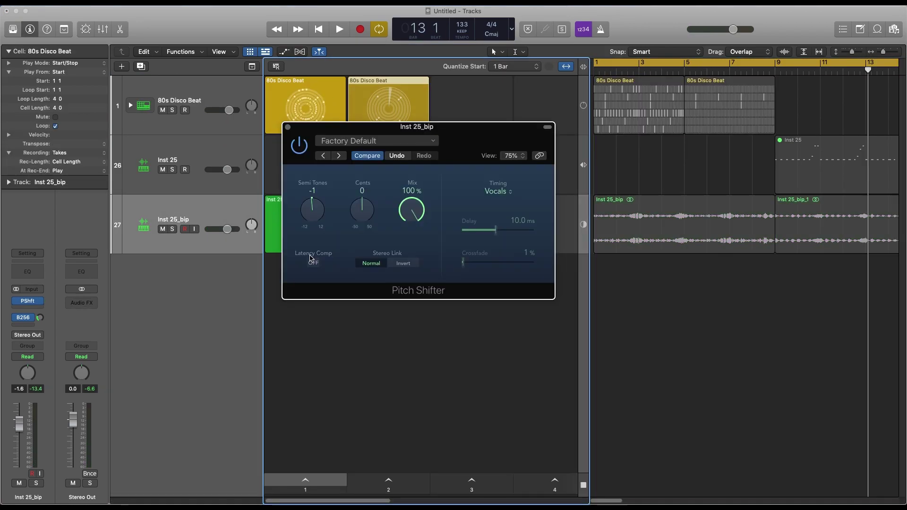
{"action": "left_click", "coordinate": [287, 128]}
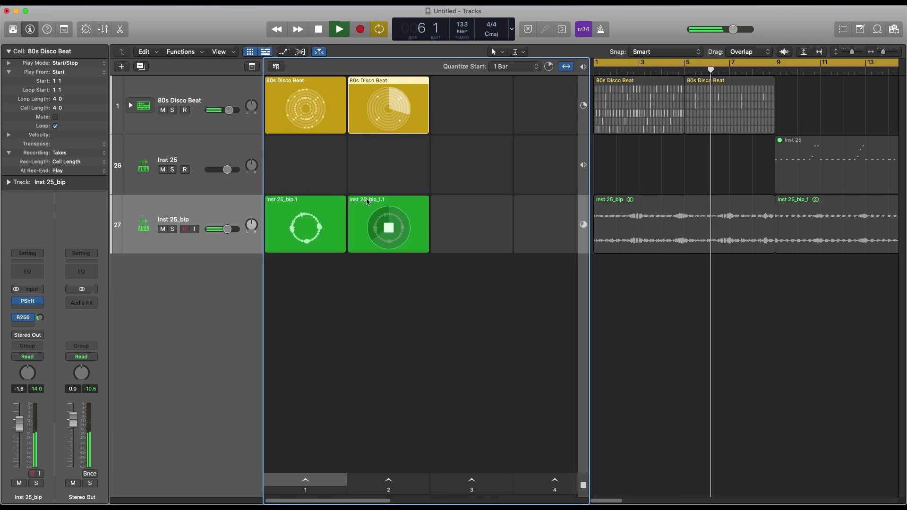
Play the 80s Disco Beat and Inst 25_bip cells in the first Live Loops column
{"action": "left_click", "coordinate": [28, 307]}
{"action": "mouse_move", "coordinate": [46, 430]}
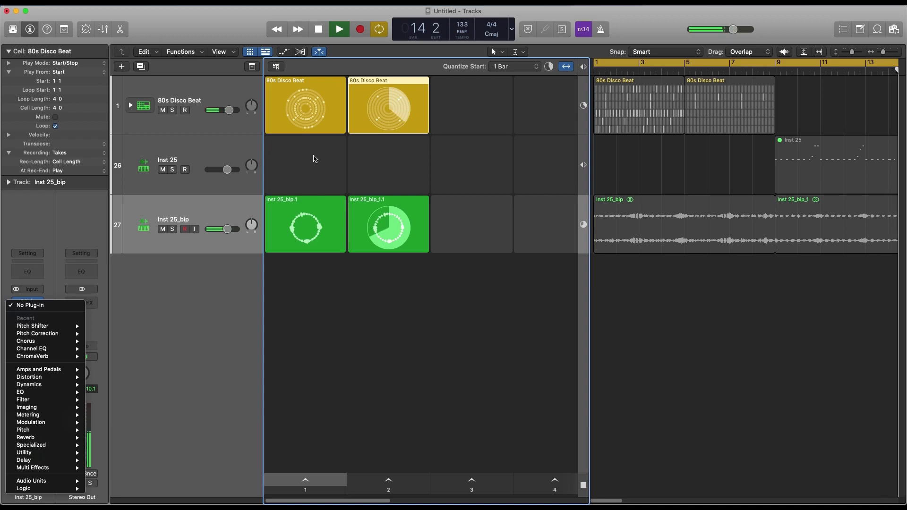
{"action": "left_click", "coordinate": [307, 112]}
{"action": "left_click", "coordinate": [303, 229]}
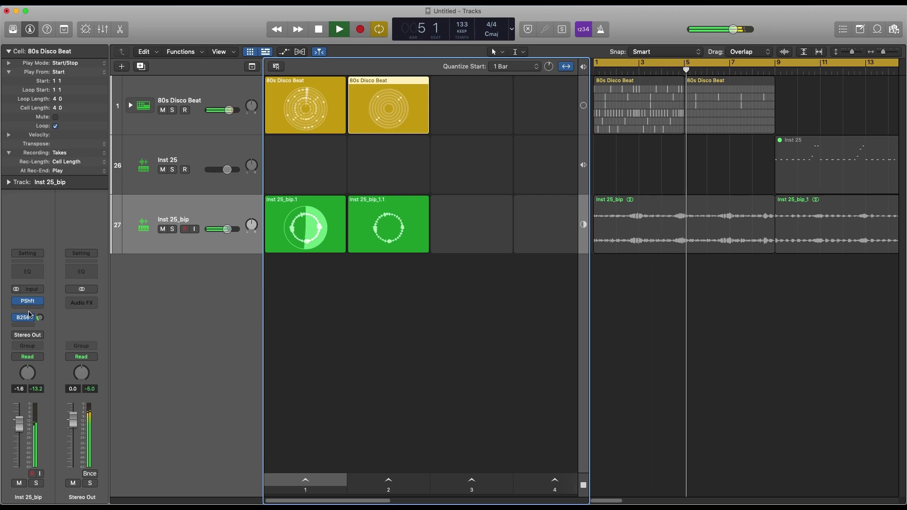
Try a ChromaVerb reverb after the Pitch Shifter on the Inst 25_bip track
{"action": "left_click", "coordinate": [36, 307]}
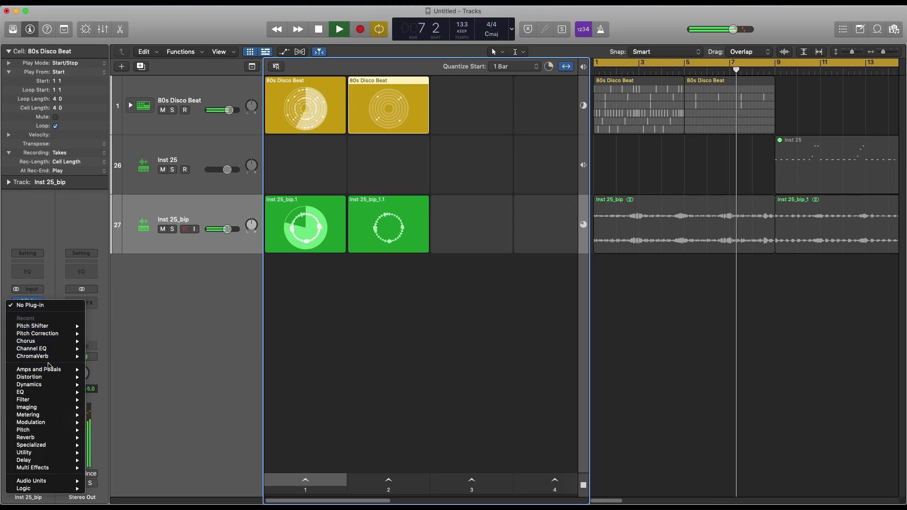
{"action": "left_click", "coordinate": [61, 355]}
{"action": "mouse_move", "coordinate": [595, 266]}
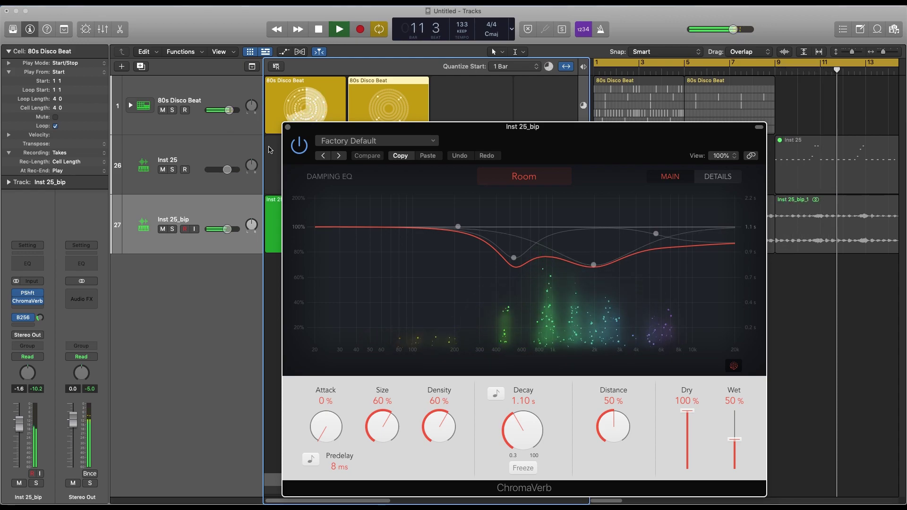
{"action": "key", "text": "super+w"}
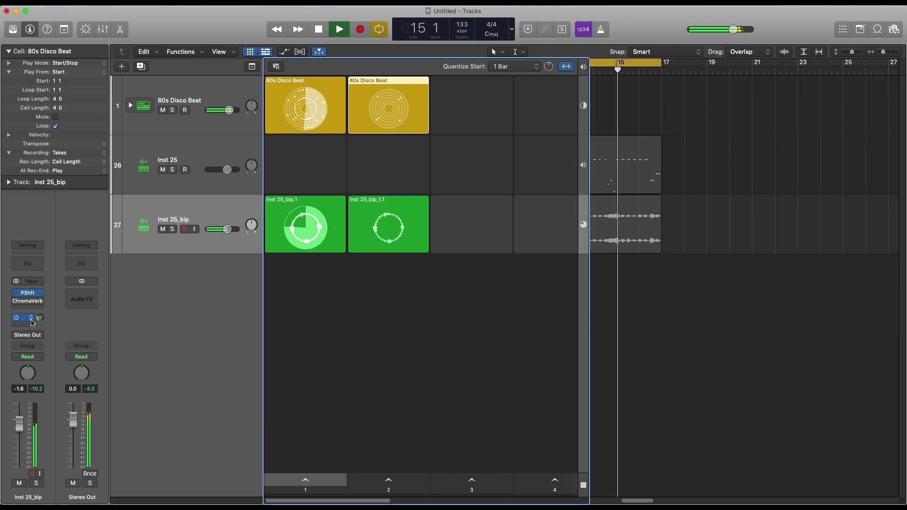
Reset the B256 send level on Inst 25_bip and check the pitch of the playing vocal with the Tuner
{"action": "left_click", "coordinate": [41, 320]}
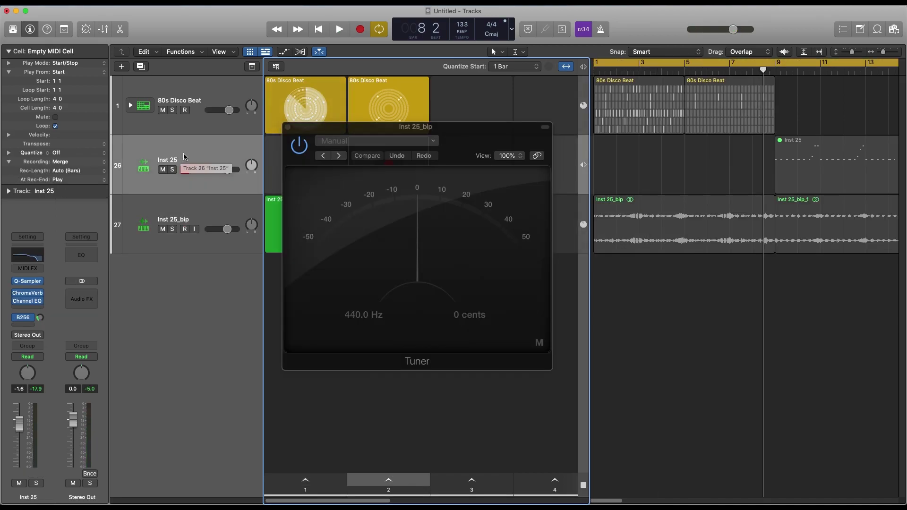
{"action": "left_click", "coordinate": [287, 127]}
{"action": "key", "text": "space"}
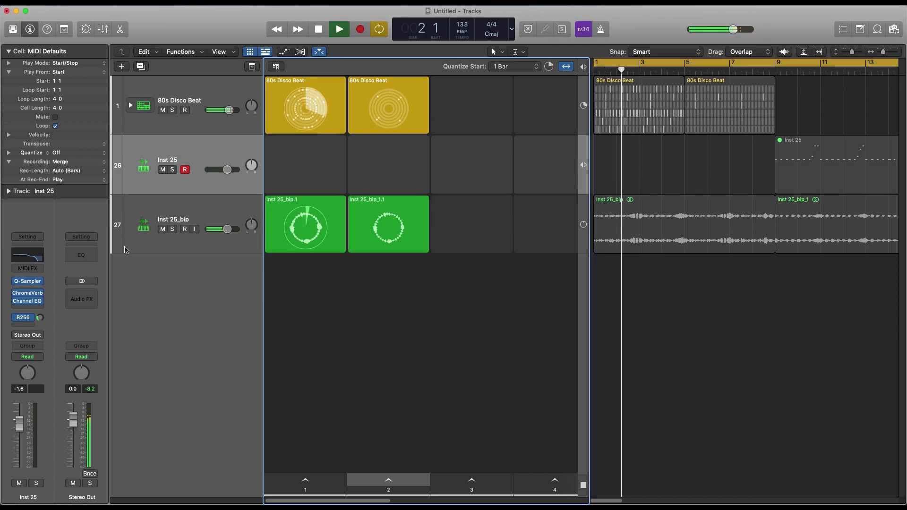
{"action": "left_click", "coordinate": [252, 243]}
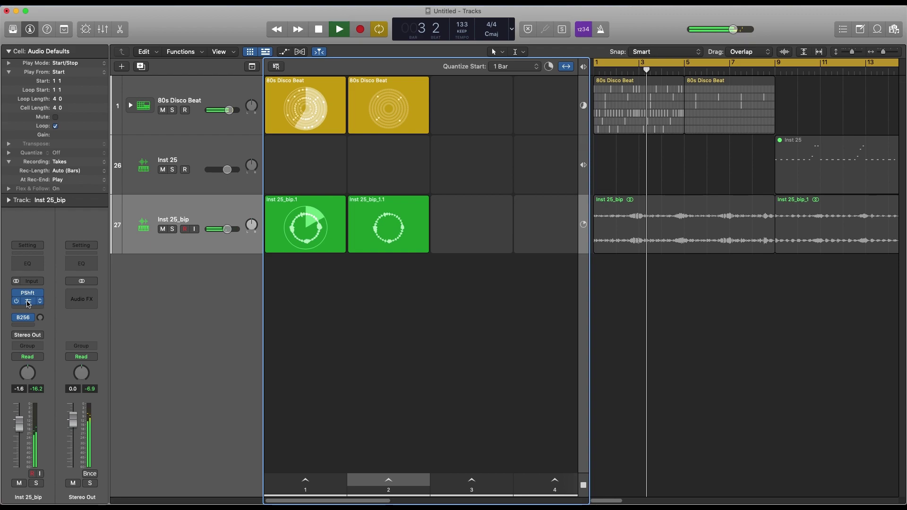
{"action": "left_click", "coordinate": [27, 301]}
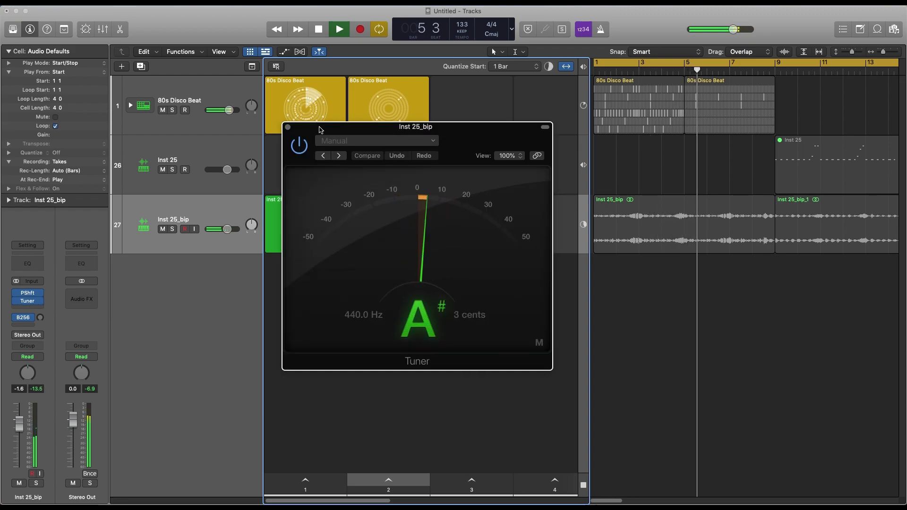
{"action": "left_click", "coordinate": [289, 129]}
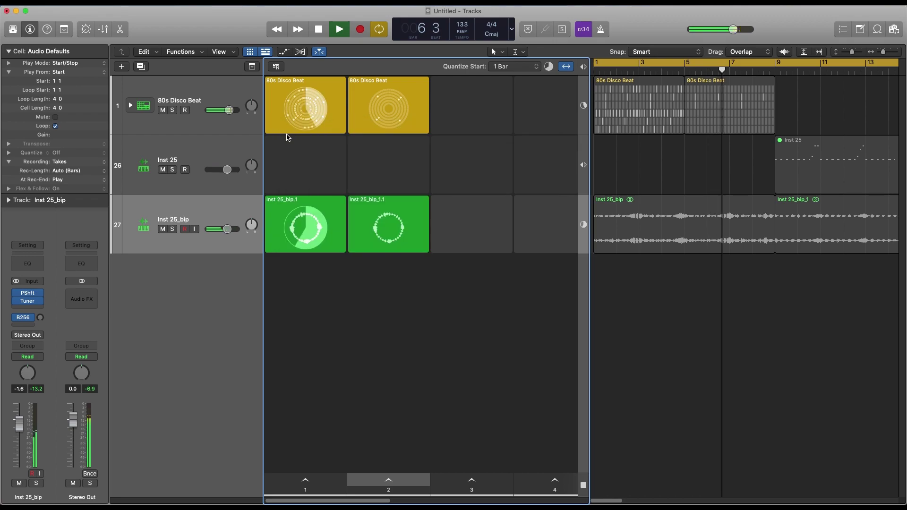
Create one software instrument track with Quick Sampler (Single Sample), name it 808, and hide the Library
{"action": "key", "text": "alt+super+n"}
{"action": "left_click", "coordinate": [378, 107]}
{"action": "left_click", "coordinate": [452, 126]}
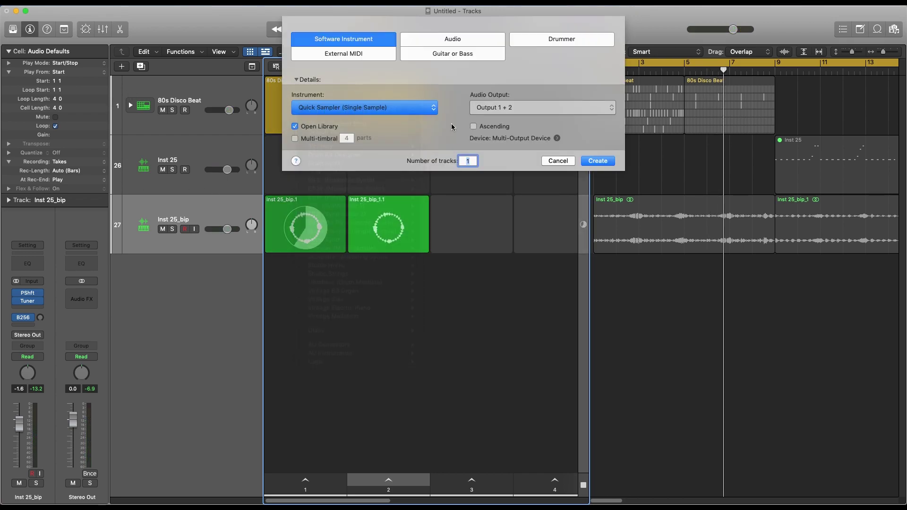
{"action": "key", "text": "Return"}
{"action": "key", "text": "Return"}
{"action": "key", "text": "y"}
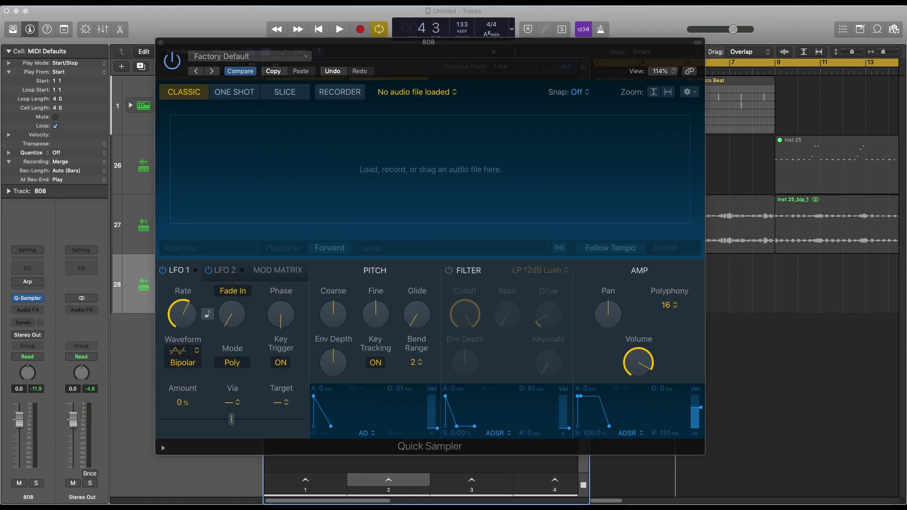
Load an audio sample from the Downloads folder into the Quick Sampler of the 808 track
{"action": "left_click", "coordinate": [262, 57]}
{"action": "left_click", "coordinate": [225, 167]}
{"action": "left_click", "coordinate": [312, 214]}
{"action": "left_click", "coordinate": [322, 178]}
{"action": "scroll", "coordinate": [402, 138], "scroll_direction": "down", "scroll_amount": 15}
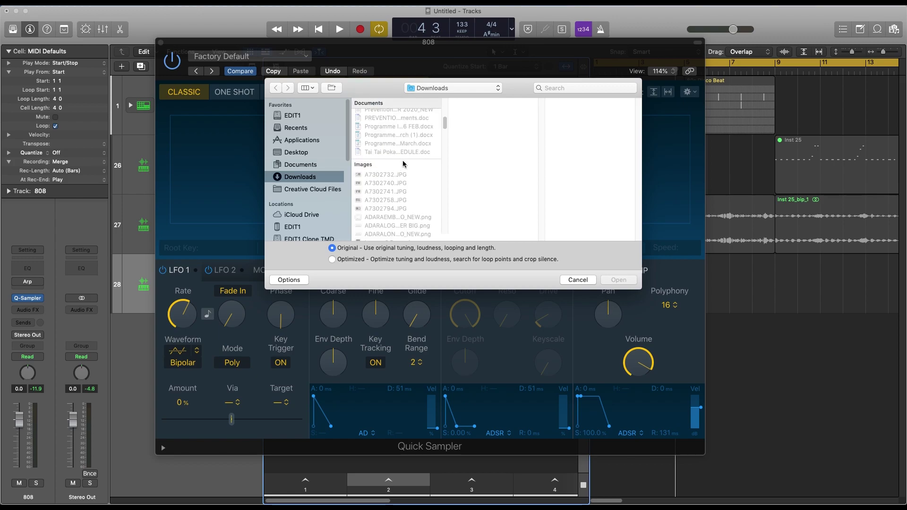
{"action": "double_click", "coordinate": [397, 174]}
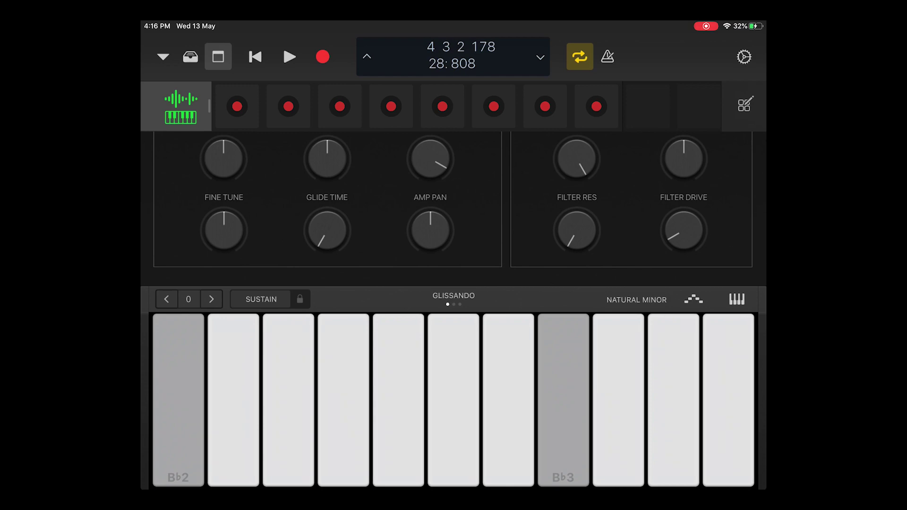
Record an eight-bar bass line on the 808 track, starting on B♭2 of the natural minor keyboard in Logic Remote
{"action": "left_click", "coordinate": [178, 400]}
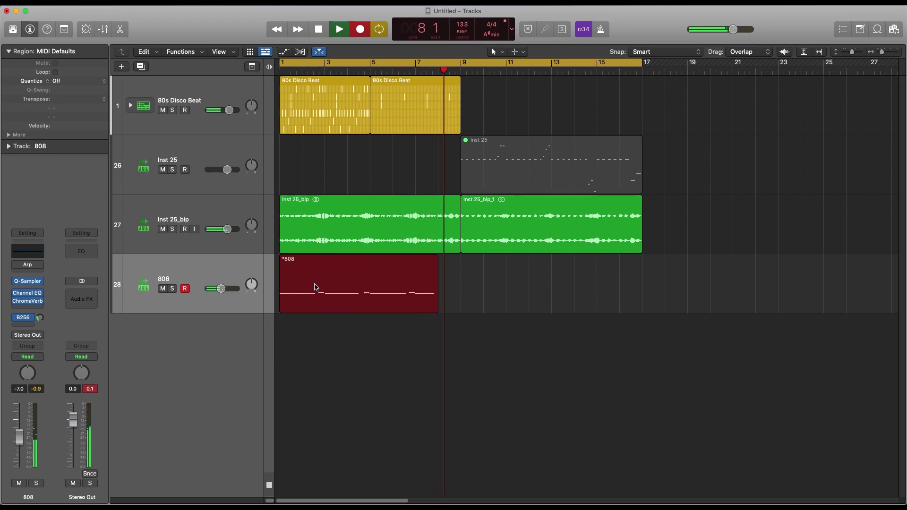
{"action": "key", "text": "space"}
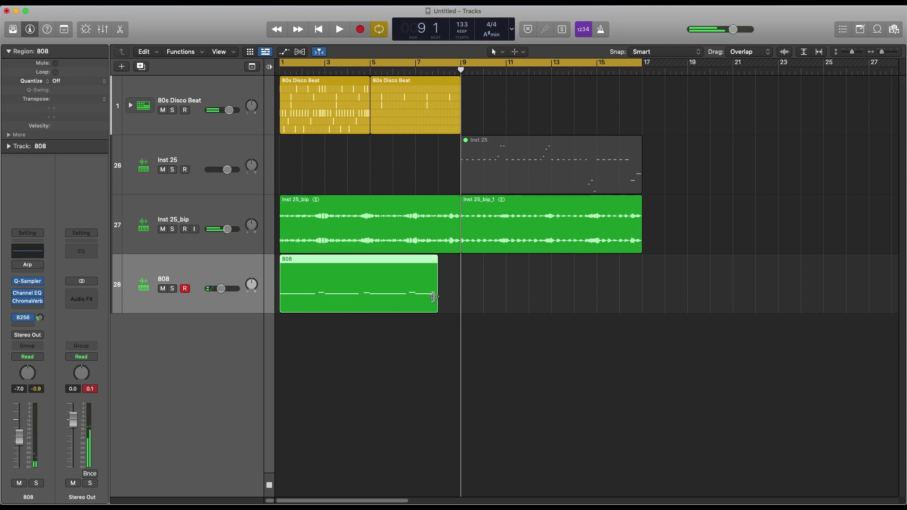
Extend the 808 region to bar 9, quantize all its notes to 1/16 Note and play it back
{"action": "left_click_drag", "start_coordinate": [436, 306], "coordinate": [458, 309]}
{"action": "double_click", "coordinate": [377, 292]}
{"action": "key", "text": "super+a"}
{"action": "key", "text": "q"}
{"action": "key", "text": "space"}
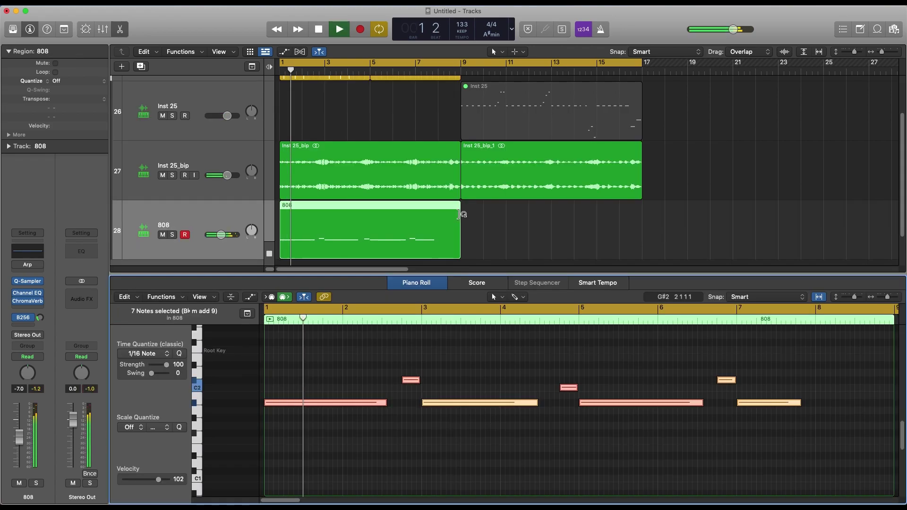
Loop the 808 region to bar 17 and lengthen its last note to about the end of bar 8
{"action": "left_click_drag", "start_coordinate": [461, 215], "coordinate": [642, 215]}
{"action": "left_click", "coordinate": [805, 405]}
{"action": "left_click_drag", "start_coordinate": [803, 405], "coordinate": [890, 405]}
Copy the opening 80s Disco Beat region so the full beat fills bars 9 to 17
{"action": "scroll", "coordinate": [320, 142], "scroll_direction": "up", "scroll_amount": 5}
{"action": "left_click", "coordinate": [320, 98]}
{"action": "left_click_drag", "start_coordinate": [320, 98], "coordinate": [502, 103]}
Lower the 808 track's volume to -15.4 dB, rename the track Brass and close the Piano Roll
{"action": "scroll", "coordinate": [330, 180], "scroll_direction": "down", "scroll_amount": 8}
{"action": "left_click_drag", "start_coordinate": [221, 193], "coordinate": [216, 193]}
{"action": "left_click", "coordinate": [166, 186]}
{"action": "double_click", "coordinate": [166, 184]}
{"action": "type", "text": "Brass"}
{"action": "key", "text": "Return"}
{"action": "key", "text": "p"}
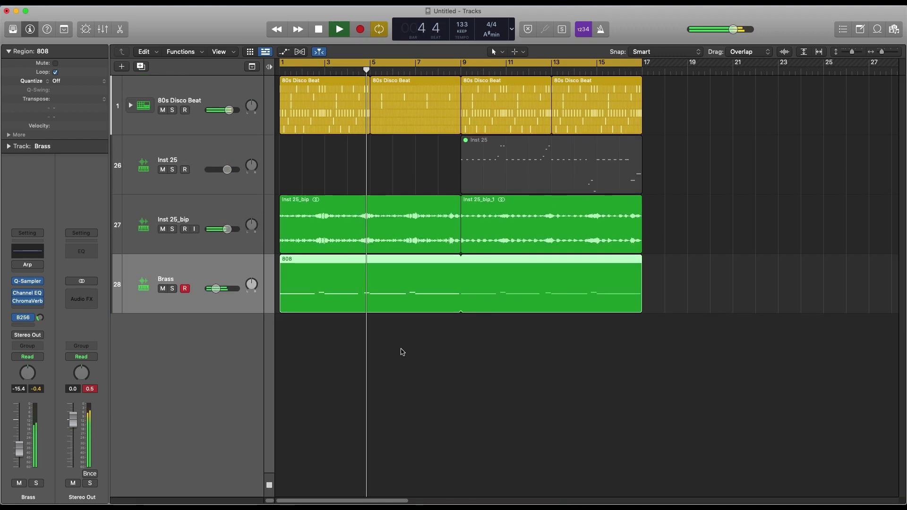
Create a Quick Sampler instrument track named bass and load the Shape Shifter bass setting
{"action": "left_click", "coordinate": [416, 121]}
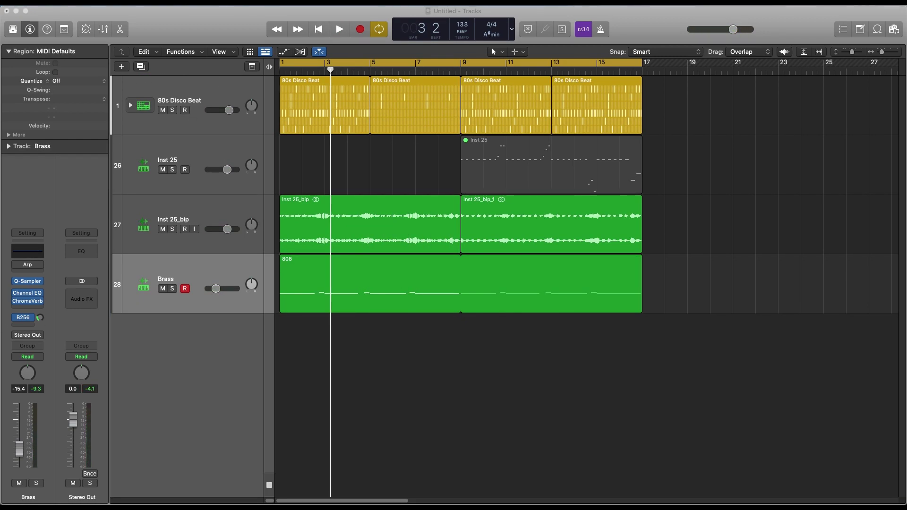
{"action": "left_click", "coordinate": [121, 67]}
{"action": "key", "text": "Return"}
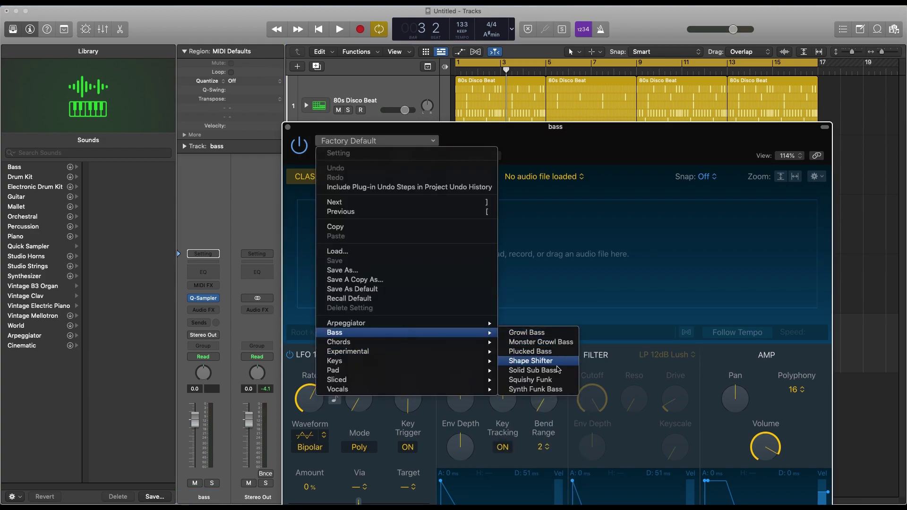
{"action": "left_click", "coordinate": [511, 359]}
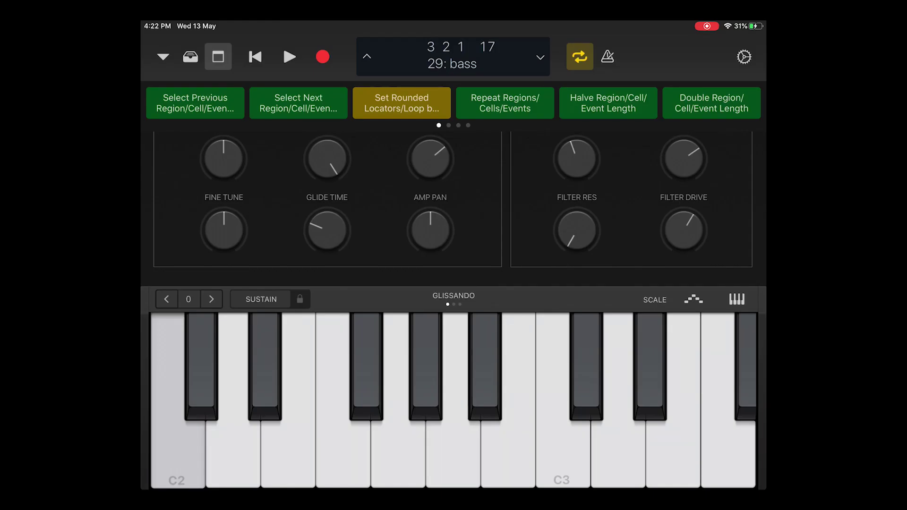
Try out the A# note on the touch keyboard and record a bass line with the Solid Sub Bass sound
{"action": "left_click", "coordinate": [485, 368]}
{"action": "left_click", "coordinate": [485, 368]}
{"action": "left_click", "coordinate": [485, 368]}
{"action": "left_click", "coordinate": [484, 369]}
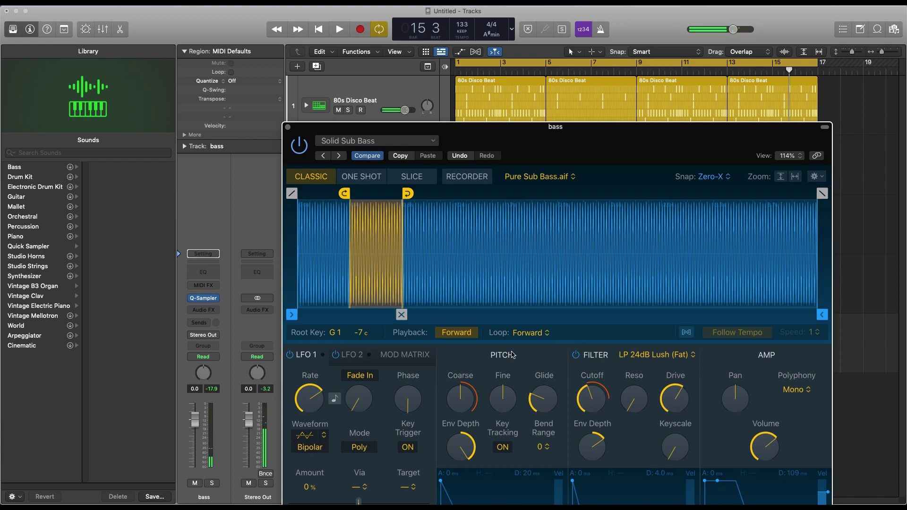
{"action": "key", "text": "r"}
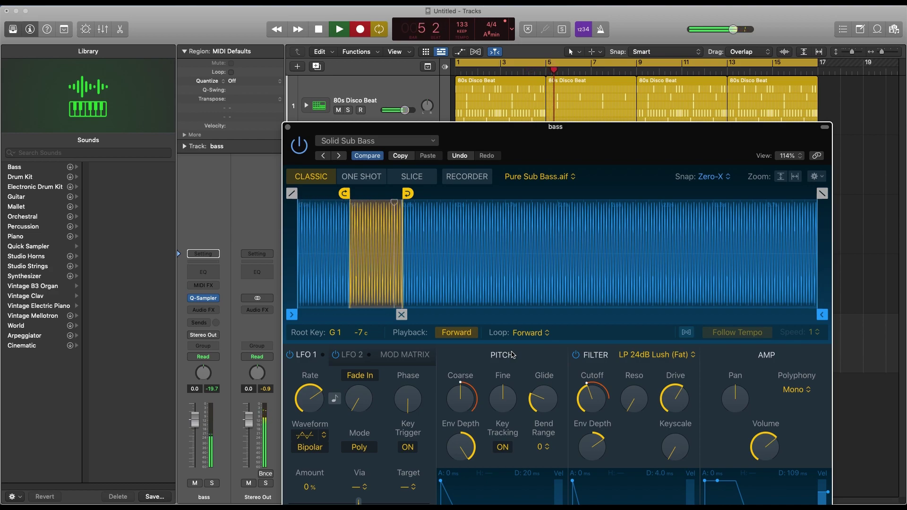
{"action": "key", "text": "space"}
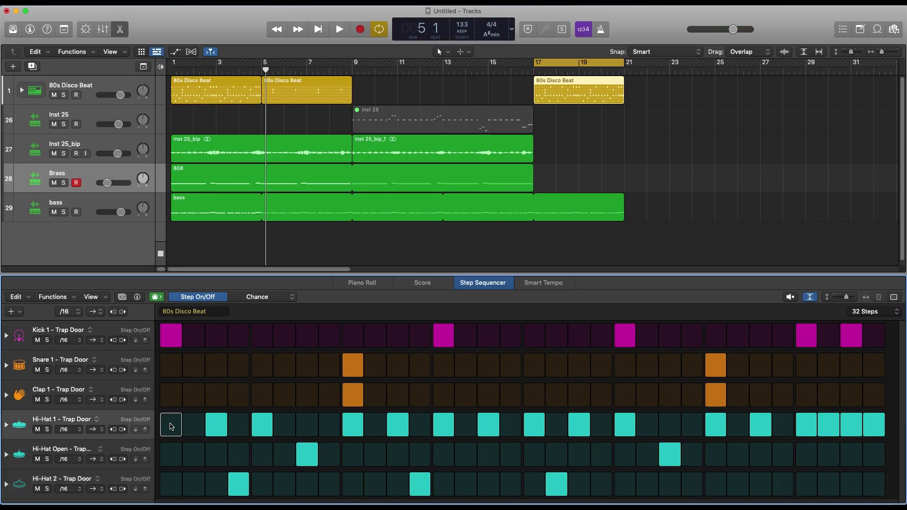
Clear all Hi-Hat 1, Hi-Hat Open and Hi-Hat 2 steps from the 80s Disco Beat region at bar 17 and play it
{"action": "left_click_drag", "start_coordinate": [170, 425], "coordinate": [874, 426]}
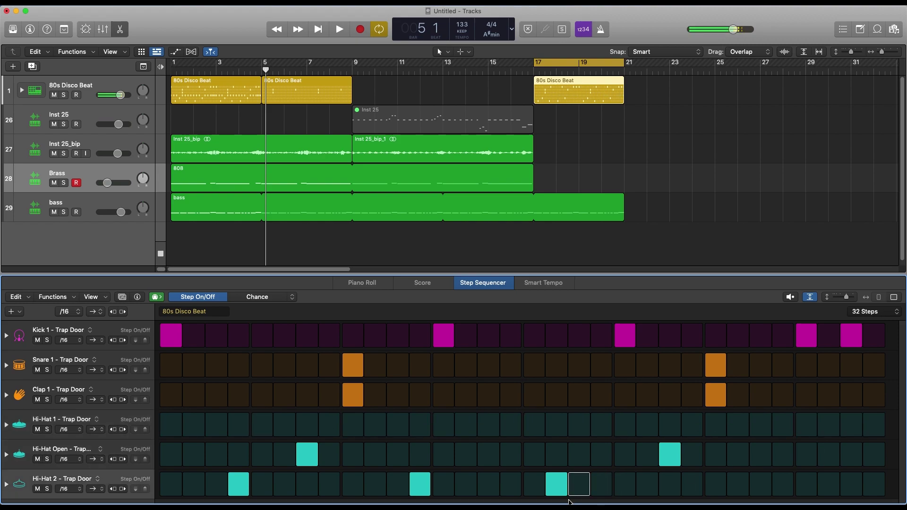
{"action": "left_click_drag", "start_coordinate": [575, 482], "coordinate": [290, 449]}
{"action": "left_click", "coordinate": [239, 485]}
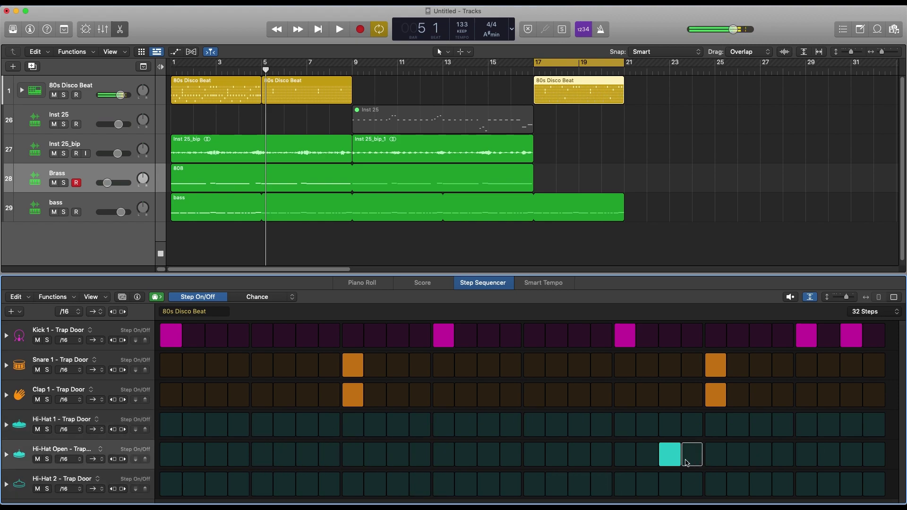
{"action": "key", "text": "space"}
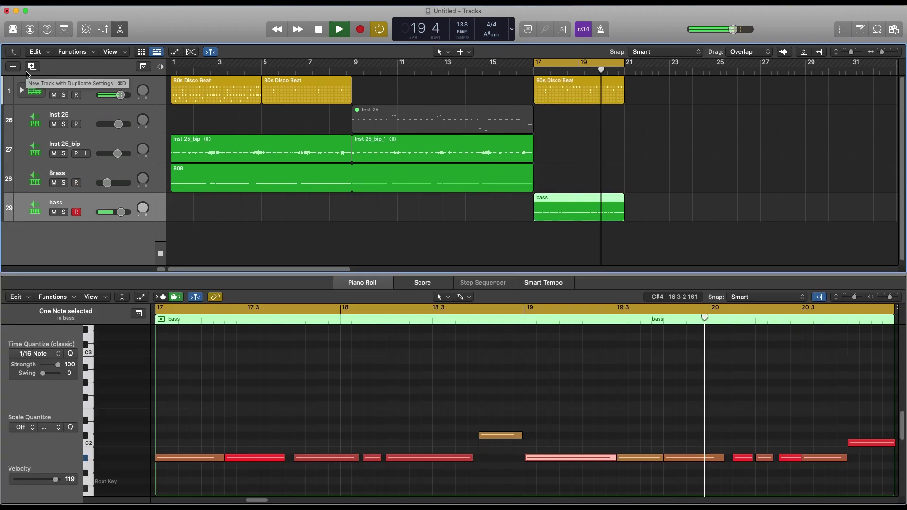
Create one software instrument track with Alchemy as its instrument
{"action": "left_click", "coordinate": [13, 67]}
{"action": "left_click", "coordinate": [340, 109]}
{"action": "left_click", "coordinate": [330, 146]}
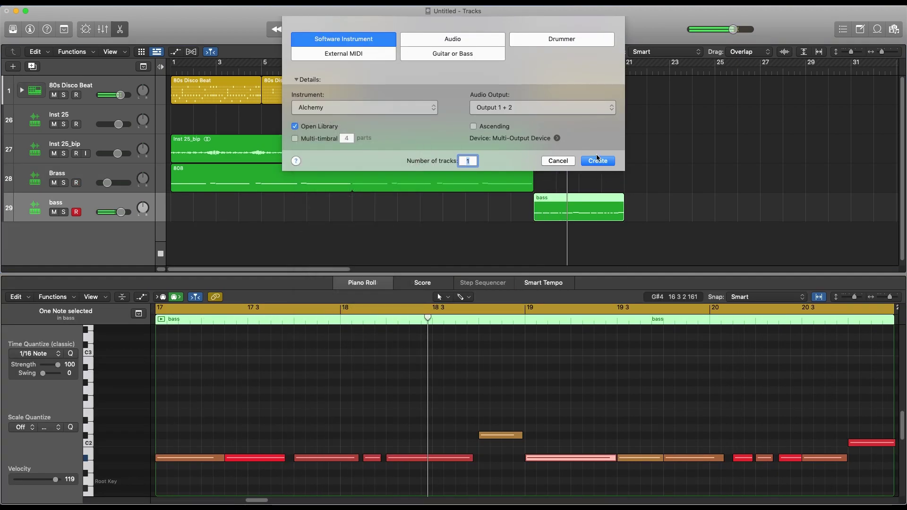
{"action": "left_click", "coordinate": [596, 160]}
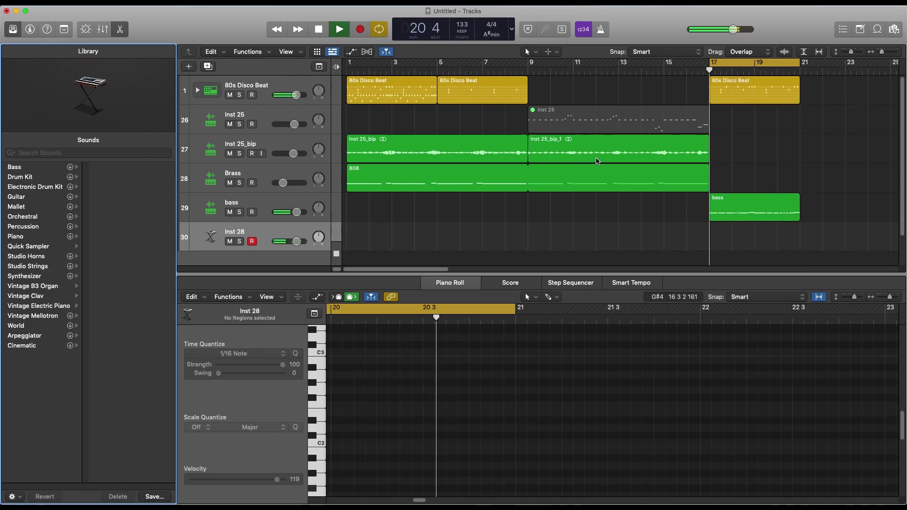
Record a melody on the Alchemy track over bars 17 to 21 and quantize all its notes to 1/16
{"action": "key", "text": "r"}
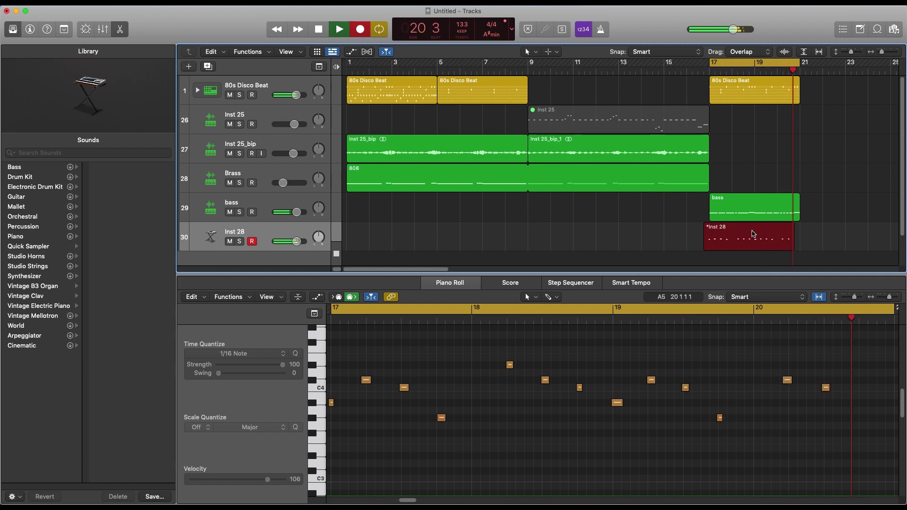
{"action": "key", "text": "space"}
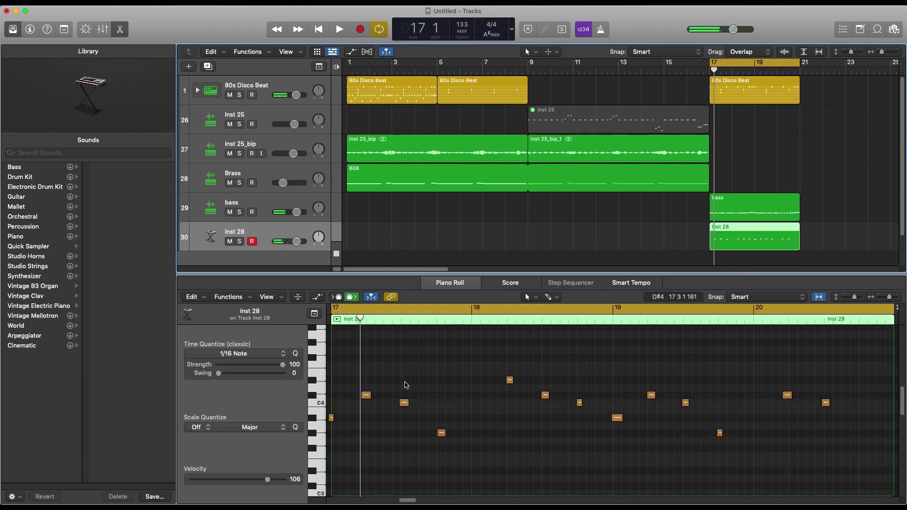
{"action": "key", "text": "super+a"}
{"action": "key", "text": "q"}
{"action": "key", "text": "space"}
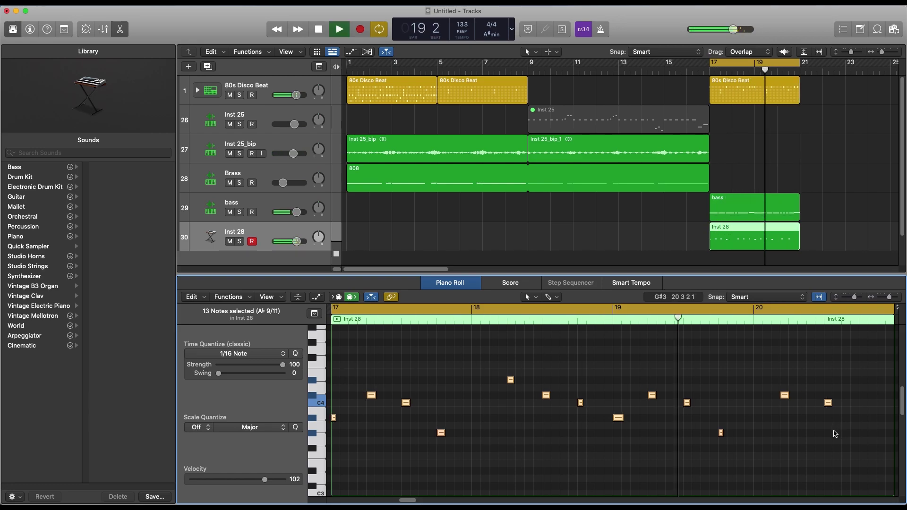
Move the first note of bar 20 to D#4 on beat 2, add an A#3 note on beat 4, and play it back
{"action": "key", "text": "space"}
{"action": "left_click", "coordinate": [812, 425]}
{"action": "key", "text": "space"}
{"action": "key", "text": "space"}
{"action": "mouse_move", "coordinate": [785, 396]}
{"action": "left_mouse_down"}
{"action": "mouse_move", "coordinate": [785, 380]}
{"action": "mouse_move", "coordinate": [794, 381]}
{"action": "left_mouse_up"}
{"action": "left_click", "coordinate": [863, 420], "text": "super"}
{"action": "key", "text": "space"}
{"action": "key", "text": "space"}
{"action": "key", "text": "space"}
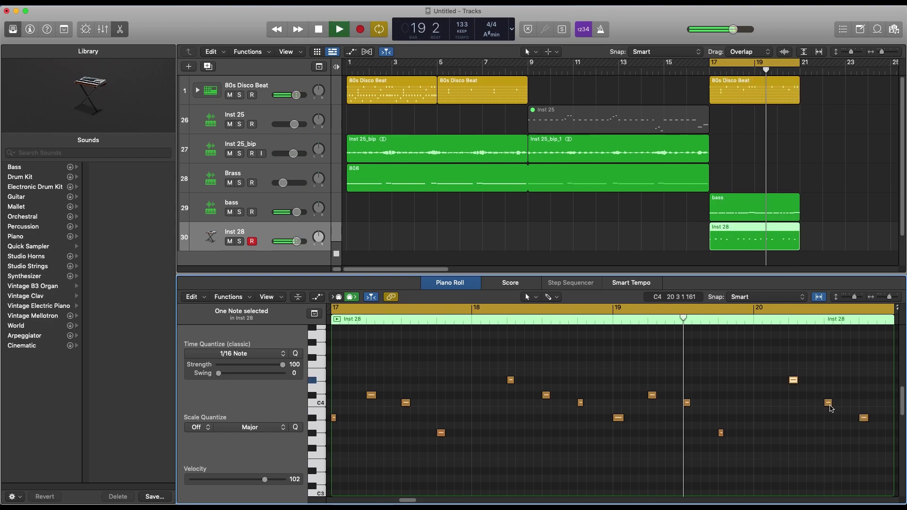
Show the Inst 28 channel strip and add a Channel EQ with a low cut to it
{"action": "key", "text": "y"}
{"action": "key", "text": "i"}
{"action": "left_click", "coordinate": [27, 268]}
{"action": "left_click_drag", "start_coordinate": [331, 283], "coordinate": [499, 300]}
{"action": "left_click", "coordinate": [288, 128]}
{"action": "key", "text": "space"}
Transpose all notes in the Inst 28 region up one octave and play the result
{"action": "key", "text": "super+a"}
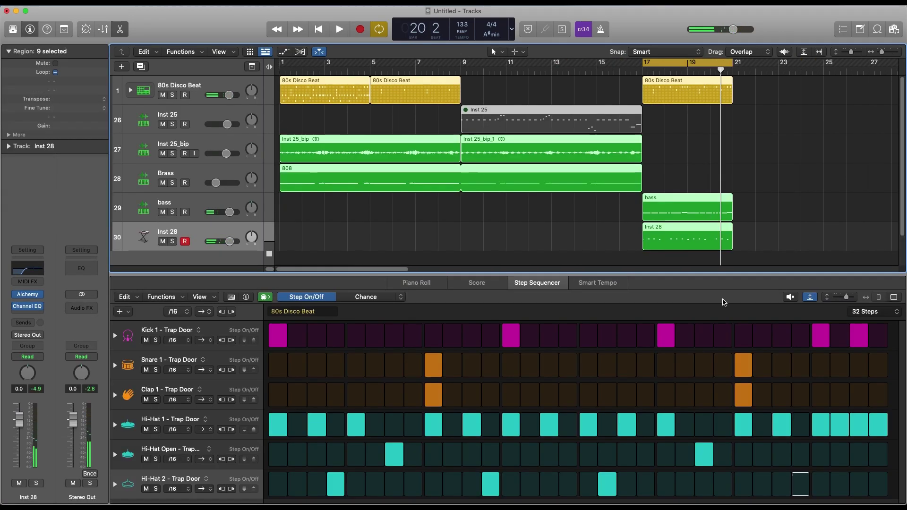
{"action": "left_click", "coordinate": [699, 237]}
{"action": "key", "text": "super+a"}
{"action": "right_click", "coordinate": [267, 418]}
{"action": "left_click", "coordinate": [342, 459]}
{"action": "key", "text": "space"}
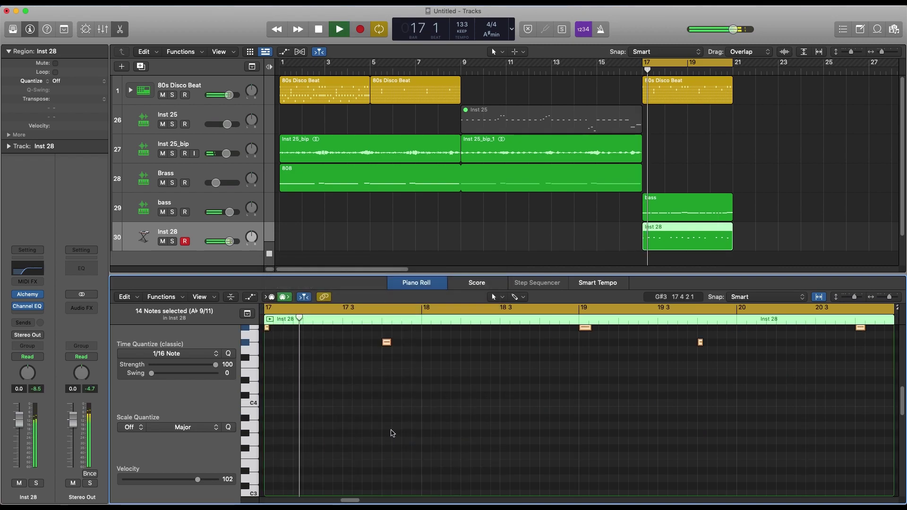
{"action": "scroll", "coordinate": [424, 430], "scroll_direction": "up", "scroll_amount": 2}
{"action": "scroll", "coordinate": [423, 435], "scroll_direction": "up", "scroll_amount": 5}
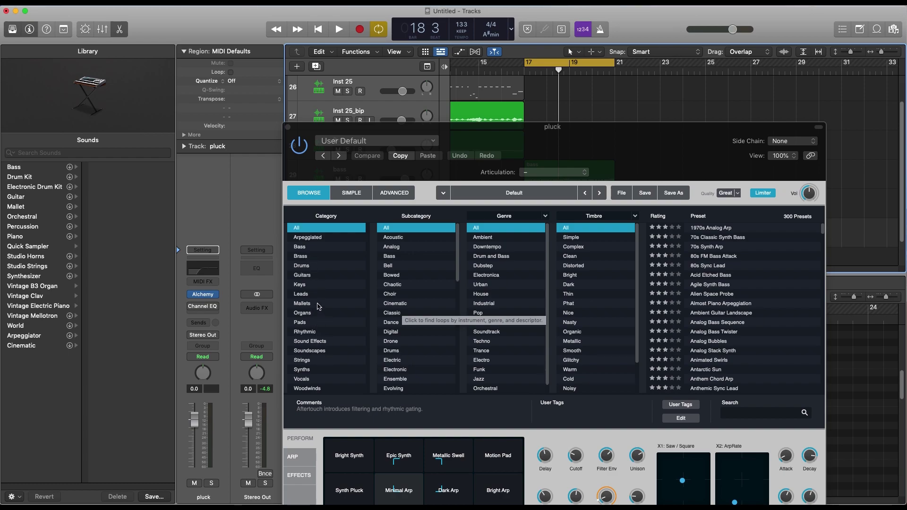
Load an Alchemy preset from the Keys category on the new pluck track and record a part from bar 17
{"action": "left_click", "coordinate": [315, 285]}
{"action": "left_click", "coordinate": [768, 352]}
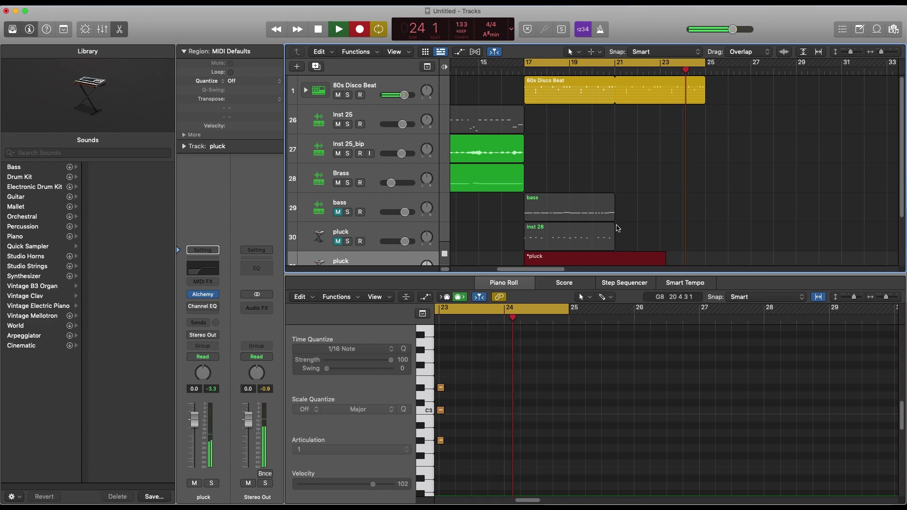
{"action": "key", "text": "space"}
{"action": "key", "text": "space"}
{"action": "key", "text": "space"}
{"action": "left_click", "coordinate": [442, 373]}
{"action": "key", "text": "space"}
{"action": "key", "text": "space"}
{"action": "key", "text": "space"}
{"action": "scroll", "coordinate": [614, 406], "scroll_direction": "right", "scroll_amount": 4}
Raise the late bar 21 note to A#2, the note starting bar 22 to D#3, and the note on its beat 3 to C3
{"action": "key", "text": "space"}
{"action": "left_click_drag", "start_coordinate": [655, 445], "coordinate": [655, 430]}
{"action": "left_click_drag", "start_coordinate": [670, 430], "coordinate": [671, 393]}
{"action": "key", "text": "space"}
{"action": "left_click_drag", "start_coordinate": [681, 240], "coordinate": [702, 255]}
{"action": "key", "text": "super+z"}
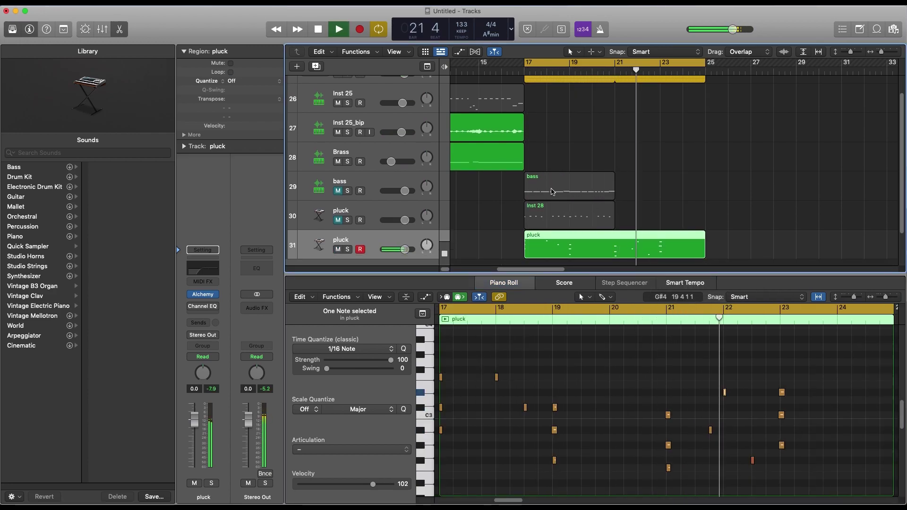
{"action": "key", "text": "space"}
{"action": "left_click_drag", "start_coordinate": [753, 460], "coordinate": [753, 416]}
{"action": "key", "text": "space"}
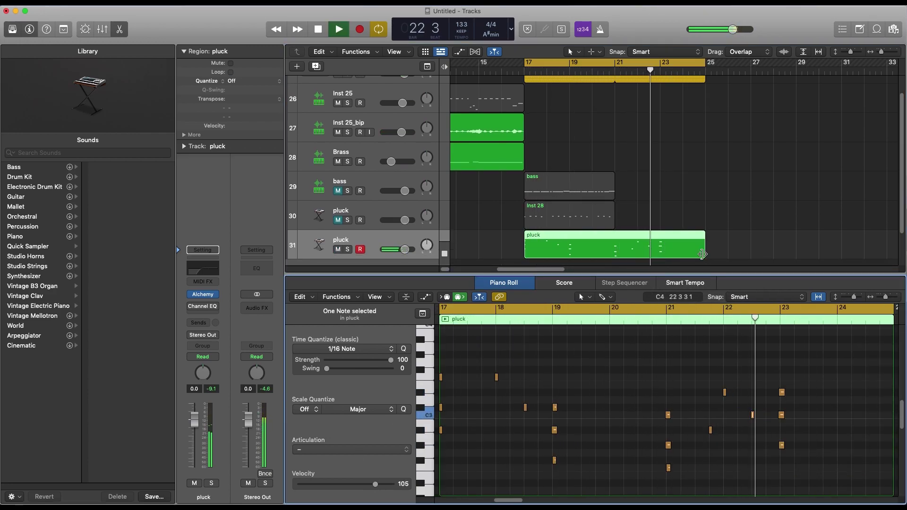
Close the Piano Roll and enable a high cut at 2520 Hz in the new pluck track's Channel EQ
{"action": "double_click", "coordinate": [634, 254]}
{"action": "left_click", "coordinate": [202, 306]}
{"action": "left_click", "coordinate": [717, 182]}
{"action": "left_click_drag", "start_coordinate": [717, 279], "coordinate": [609, 279]}
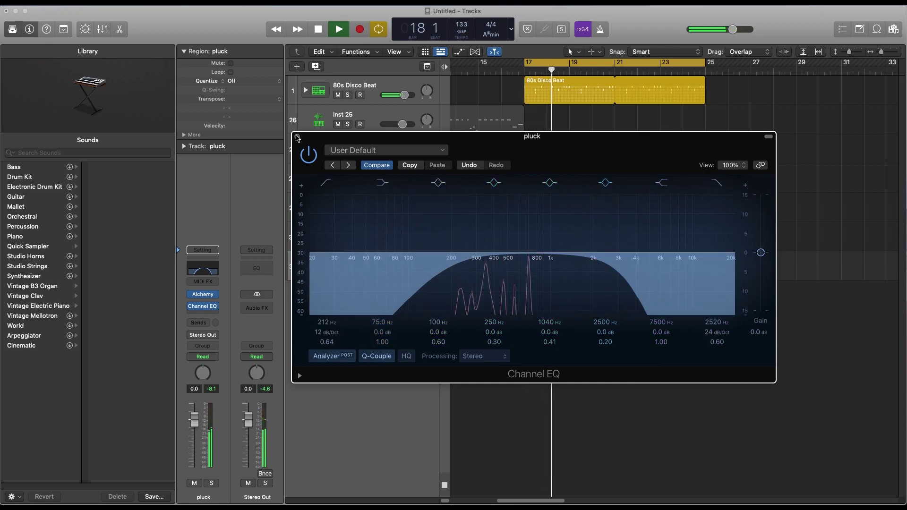
{"action": "left_click", "coordinate": [298, 137]}
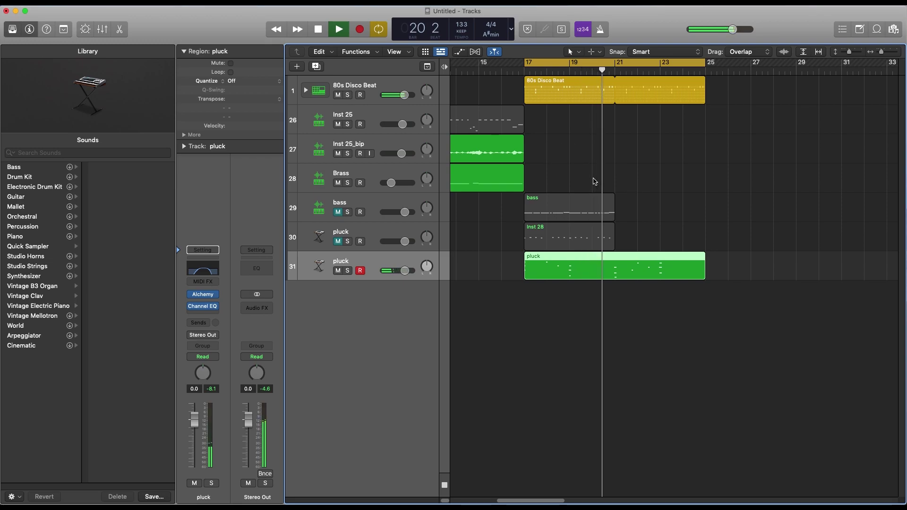
Move the six regions of the first 16 bars together so they start at bar 31
{"action": "left_click", "coordinate": [673, 206]}
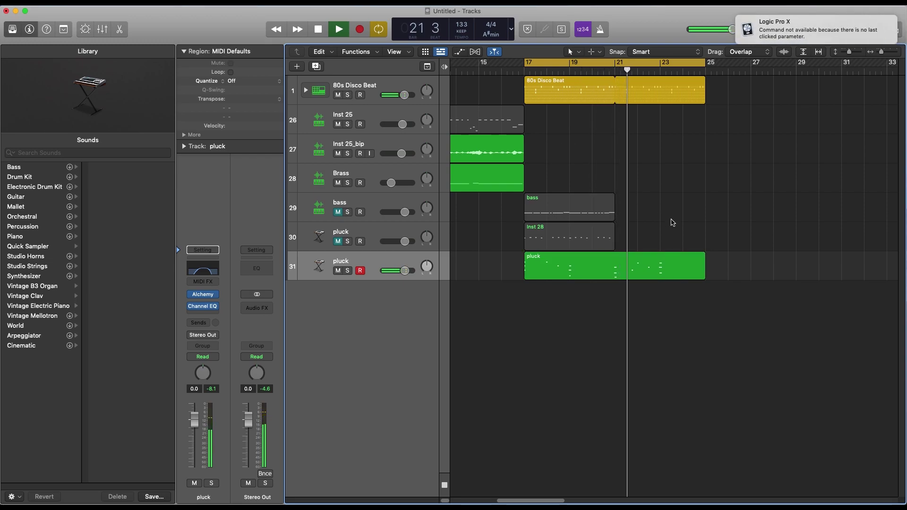
{"action": "key", "text": "super+Left"}
{"action": "key", "text": "super+Left"}
{"action": "key", "text": "super+Left"}
{"action": "key", "text": "super+Left"}
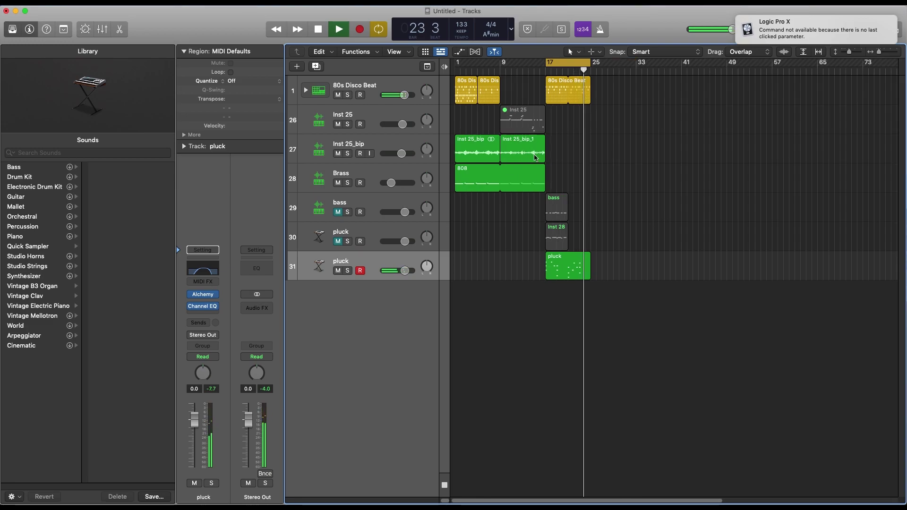
{"action": "left_click_drag", "start_coordinate": [524, 80], "coordinate": [464, 179]}
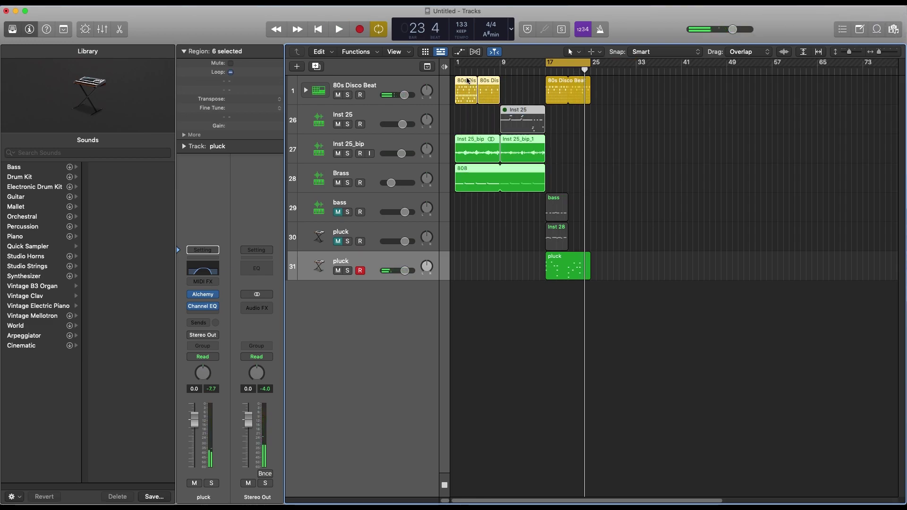
{"action": "left_click_drag", "start_coordinate": [481, 84], "coordinate": [652, 84]}
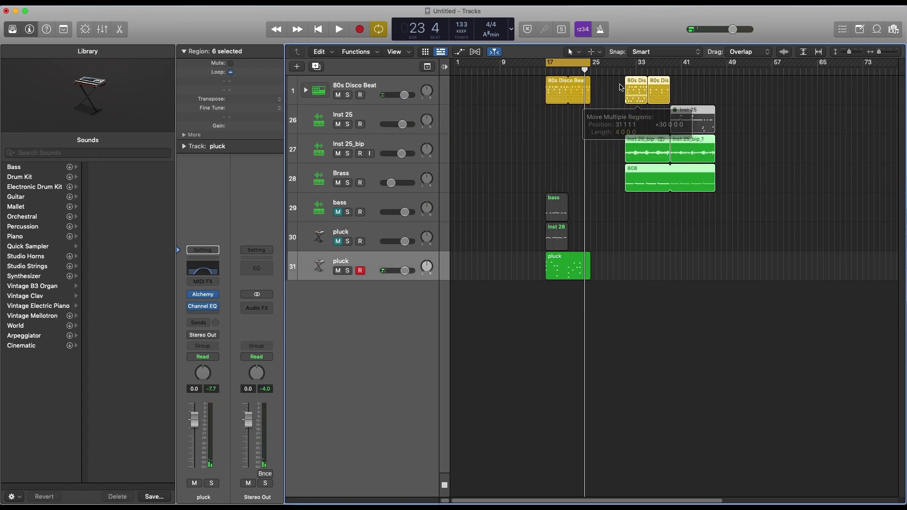
Move the eight-bar pluck region and the 80s Disco Beat region from bar 17 to bar 1, cycling bars 1 to 9
{"action": "left_click_drag", "start_coordinate": [573, 270], "coordinate": [482, 270]}
{"action": "key", "text": "Return"}
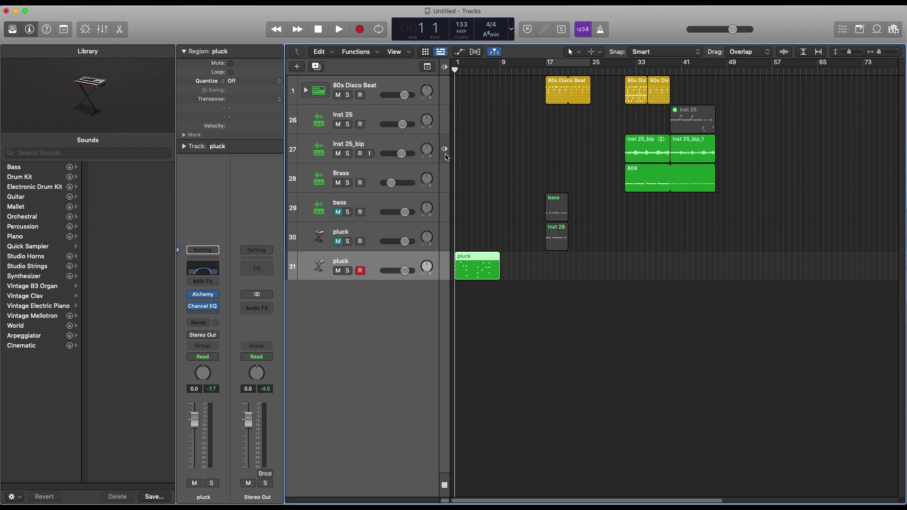
{"action": "key", "text": "space"}
{"action": "left_click_drag", "start_coordinate": [552, 84], "coordinate": [457, 66]}
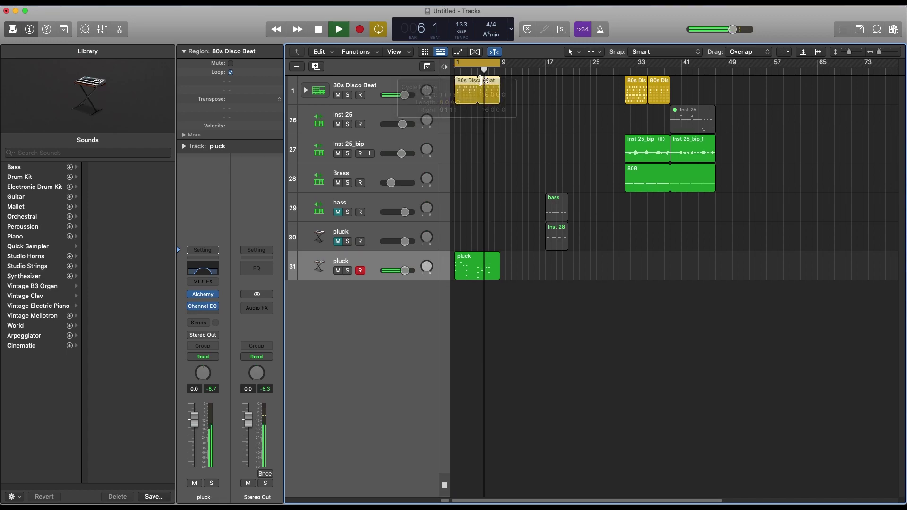
Open the 80s Disco Beat region at bar 1 in the Step Sequencer and clear its Snare 1 steps
{"action": "double_click", "coordinate": [464, 99]}
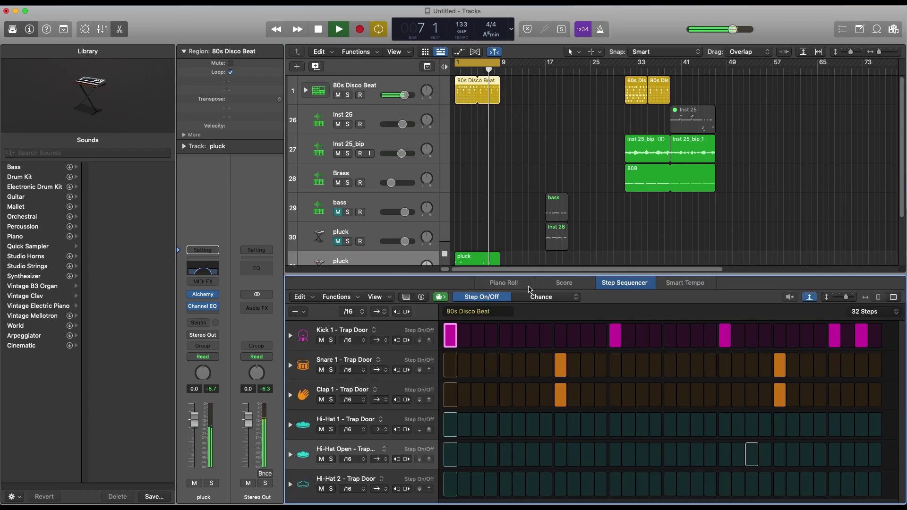
{"action": "left_click", "coordinate": [547, 368]}
{"action": "left_click", "coordinate": [561, 369]}
{"action": "left_click", "coordinate": [547, 369]}
{"action": "left_click", "coordinate": [780, 365]}
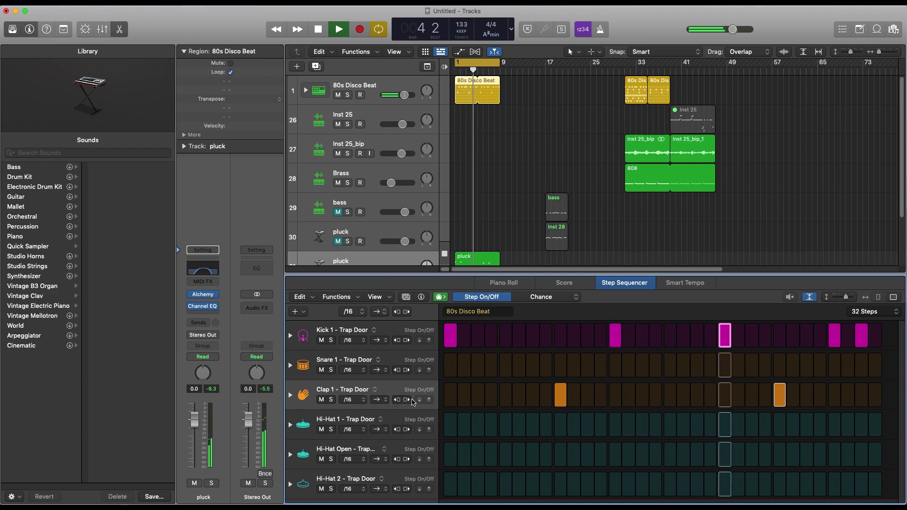
Set the velocity of both Clap 1 steps to 127
{"action": "left_click", "coordinate": [290, 395]}
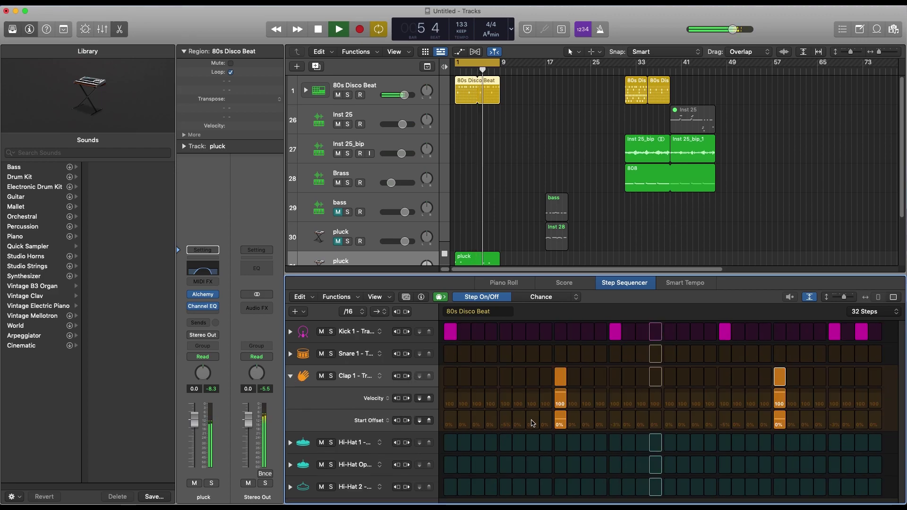
{"action": "left_click_drag", "start_coordinate": [559, 403], "coordinate": [560, 376]}
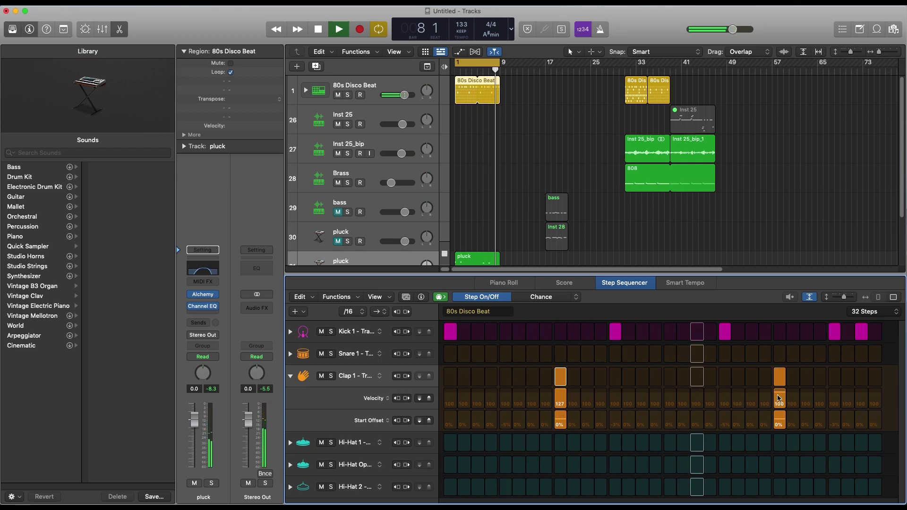
{"action": "left_click_drag", "start_coordinate": [780, 402], "coordinate": [781, 363]}
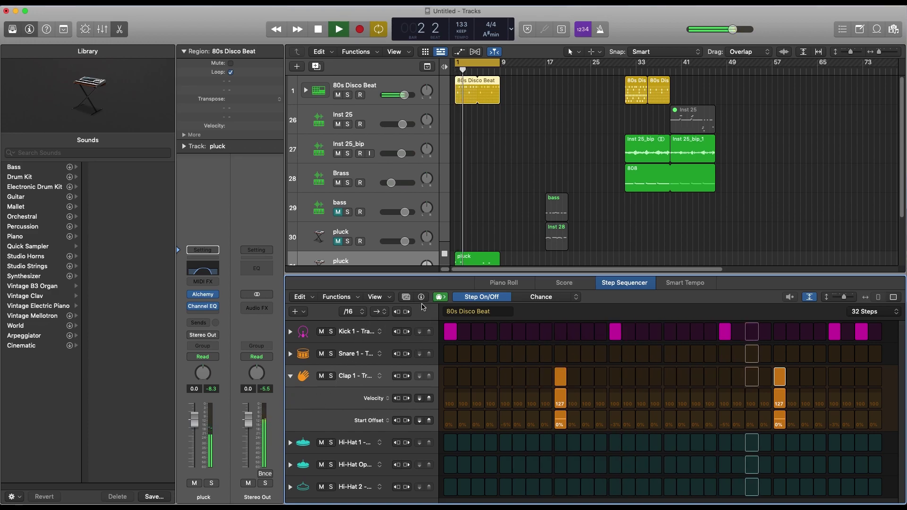
In the Clap 1 track's Channel EQ, move the 220 Hz band to 41 Hz at +5.4 dB and add a high cut near 4600 Hz
{"action": "left_click", "coordinate": [306, 92]}
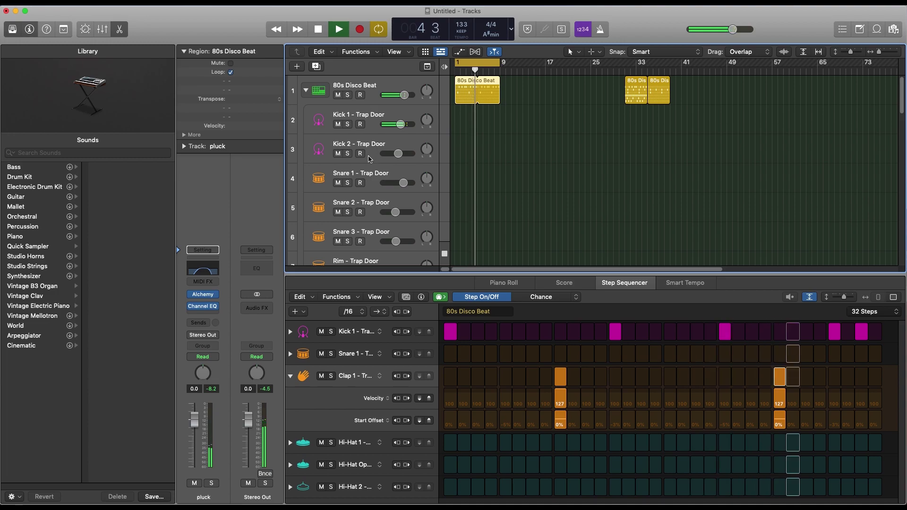
{"action": "scroll", "coordinate": [371, 166], "scroll_direction": "down", "scroll_amount": 5}
{"action": "left_click", "coordinate": [369, 189]}
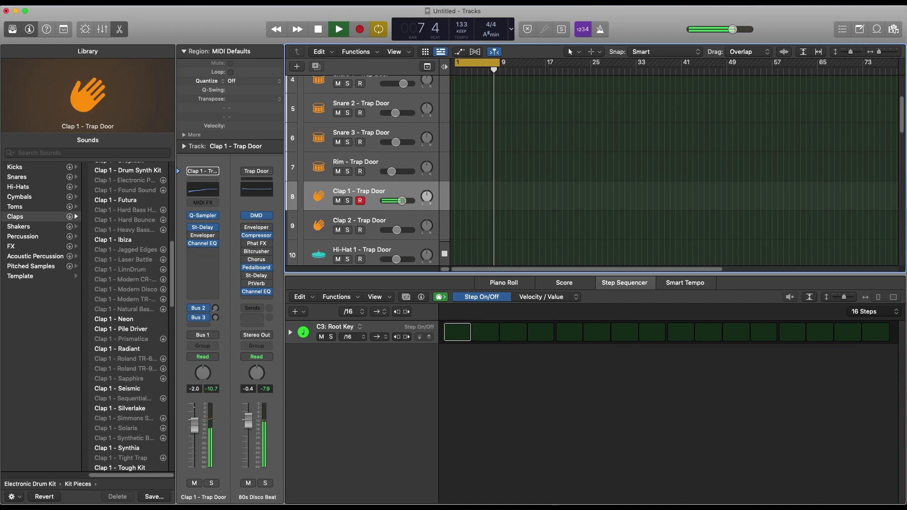
{"action": "left_click", "coordinate": [203, 192]}
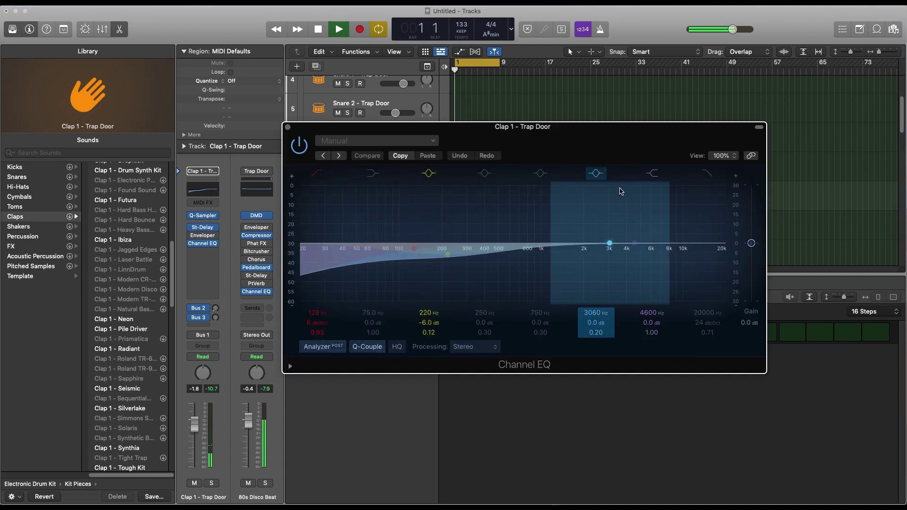
{"action": "left_click_drag", "start_coordinate": [446, 252], "coordinate": [347, 228]}
{"action": "left_click_drag", "start_coordinate": [721, 245], "coordinate": [633, 270]}
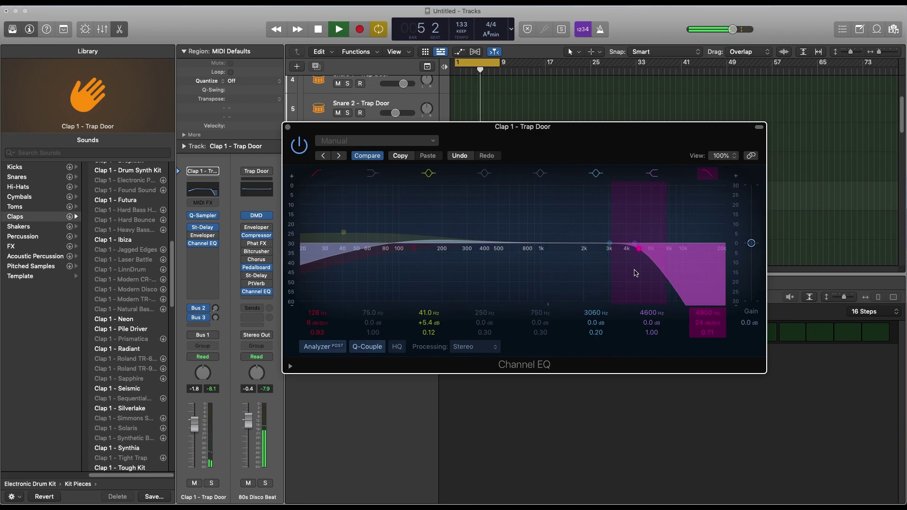
Lower the Clap 1 Channel EQ's high cut to 3760 Hz and close the open Clap 1 plug-in windows
{"action": "left_click_drag", "start_coordinate": [639, 253], "coordinate": [619, 256]}
{"action": "mouse_move", "coordinate": [203, 220]}
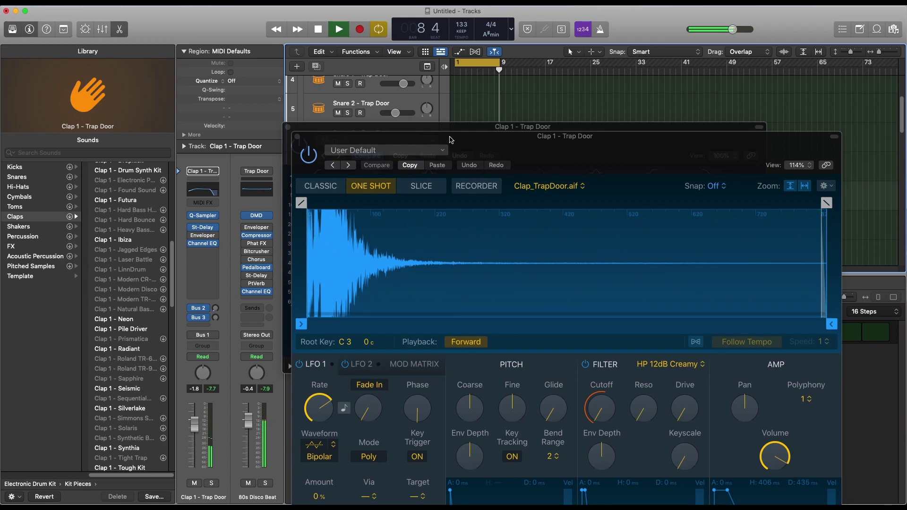
{"action": "left_click", "coordinate": [296, 97]}
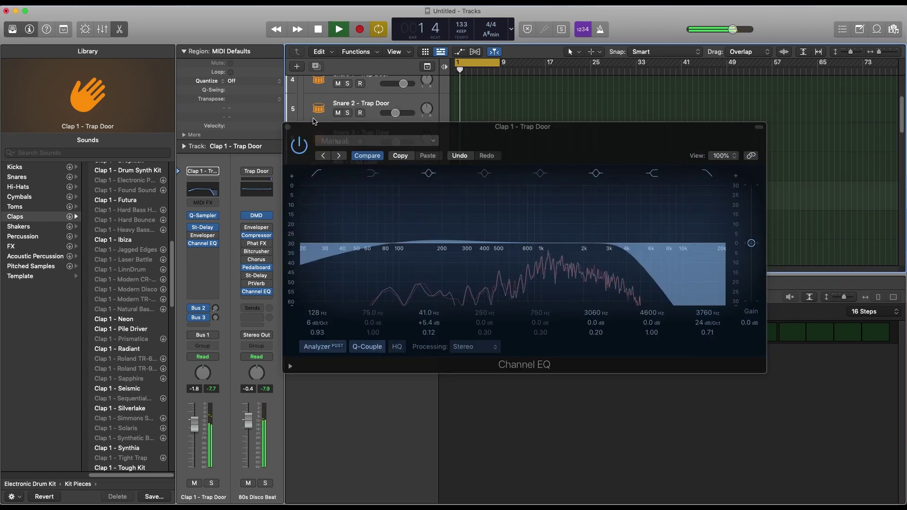
{"action": "left_click", "coordinate": [290, 132]}
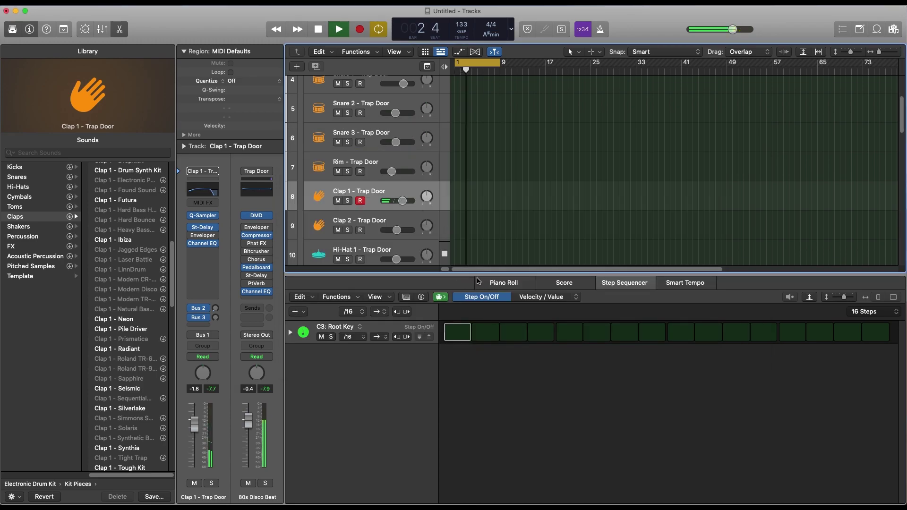
Hide the Step Sequencer editor and collapse the 80s Disco Beat track stack
{"action": "key", "text": "e"}
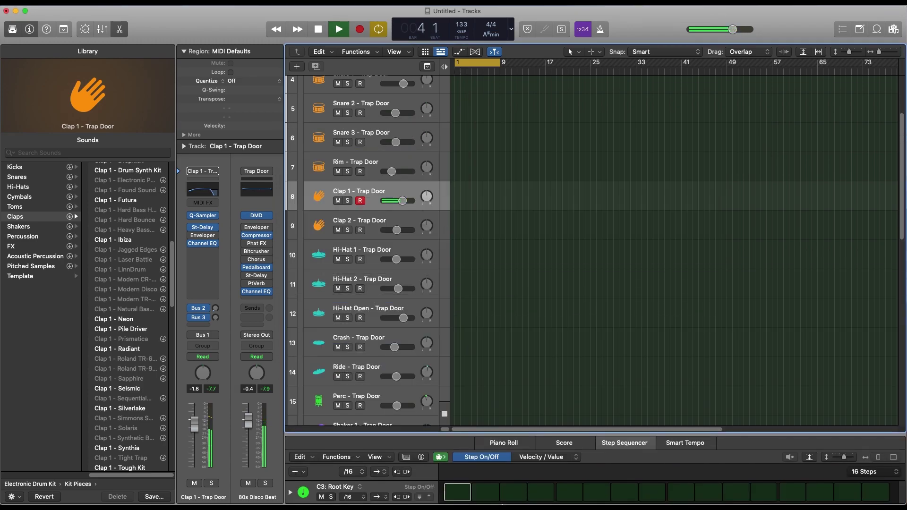
{"action": "scroll", "coordinate": [325, 135], "scroll_direction": "up", "scroll_amount": 3}
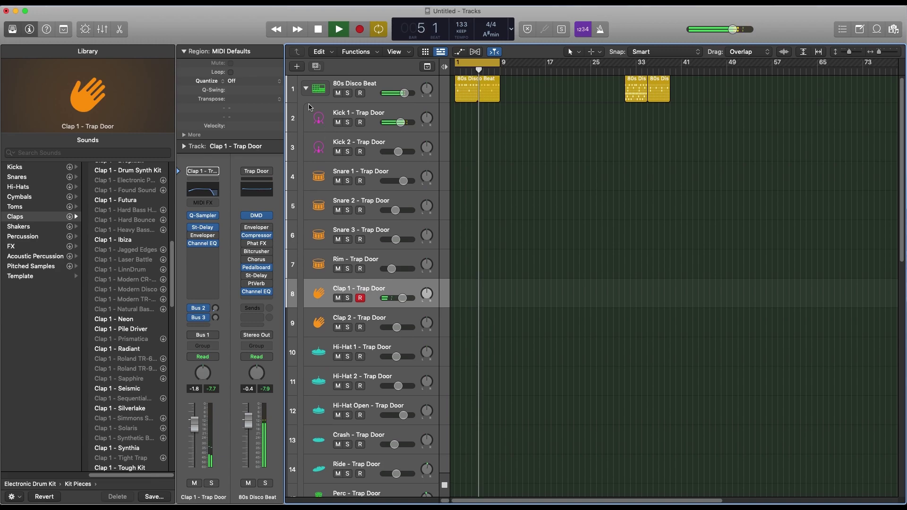
{"action": "left_click", "coordinate": [305, 89]}
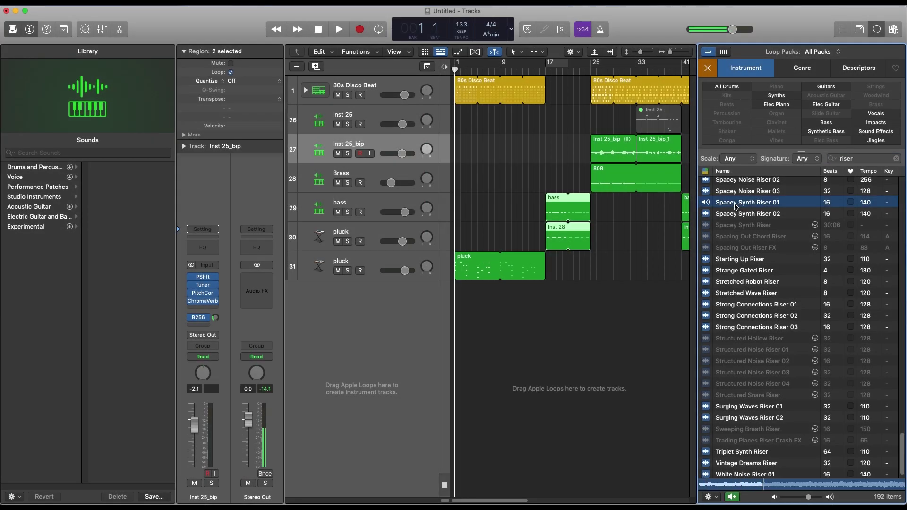
Place the Spacey Noise Riser 03 loop at bar 17 on a new track and reduce that track's volume
{"action": "left_click", "coordinate": [730, 192]}
{"action": "left_click_drag", "start_coordinate": [731, 193], "coordinate": [550, 295]}
{"action": "left_click_drag", "start_coordinate": [404, 300], "coordinate": [399, 300]}
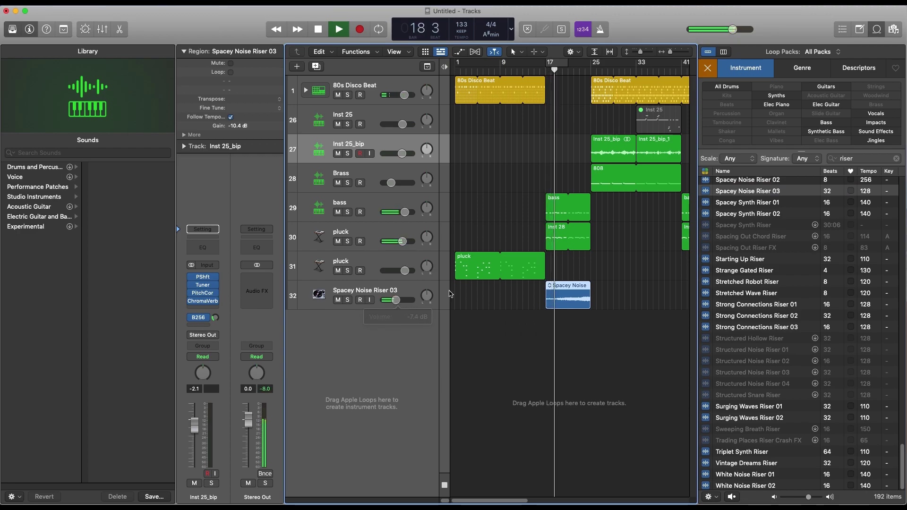
{"action": "left_click_drag", "start_coordinate": [398, 301], "coordinate": [396, 302]}
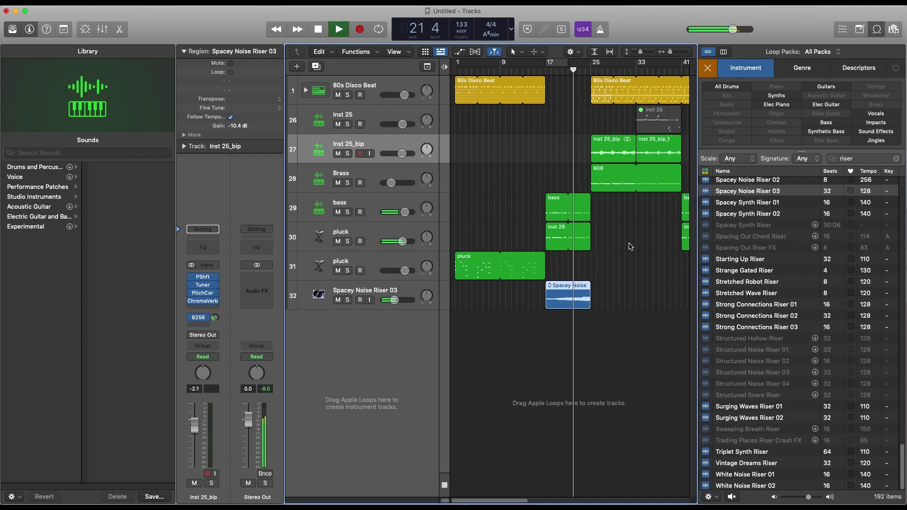
{"action": "left_click_drag", "start_coordinate": [394, 300], "coordinate": [394, 300]}
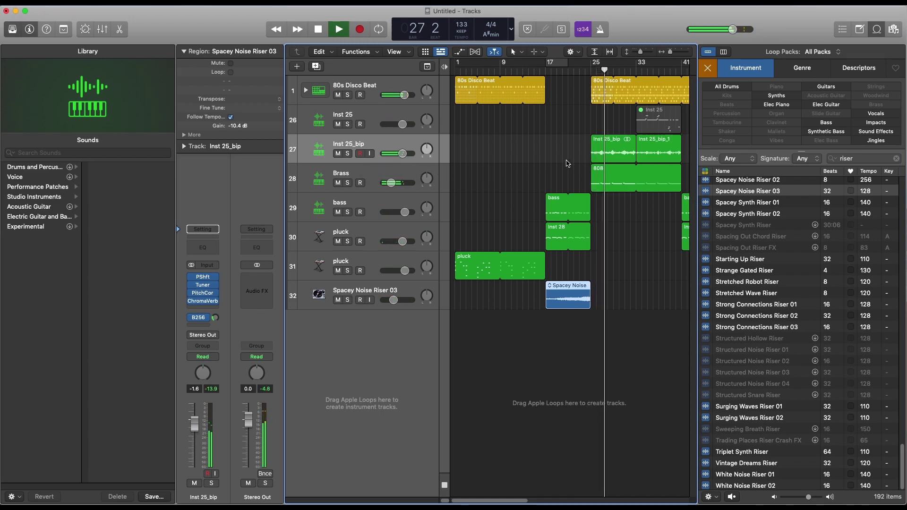
{"action": "left_click", "coordinate": [609, 337]}
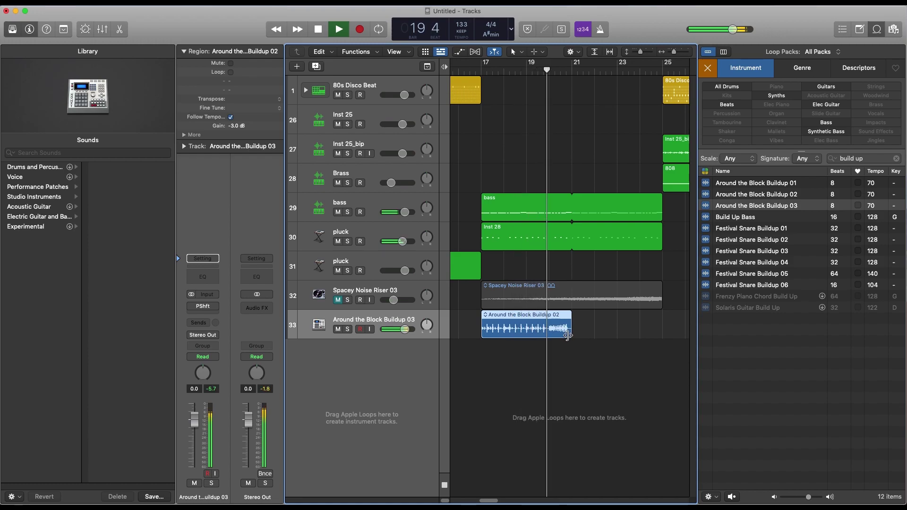
Trim the Around the Block Buildup 02 region to its final bar and move it to bar 24
{"action": "key", "text": "space"}
{"action": "left_click_drag", "start_coordinate": [484, 336], "coordinate": [551, 335]}
{"action": "left_click_drag", "start_coordinate": [561, 334], "coordinate": [651, 334]}
Unmute the Spacey Noise Riser 03 track and play back the build-up section
{"action": "left_click", "coordinate": [338, 301]}
{"action": "key", "text": "period"}
{"action": "key", "text": "space"}
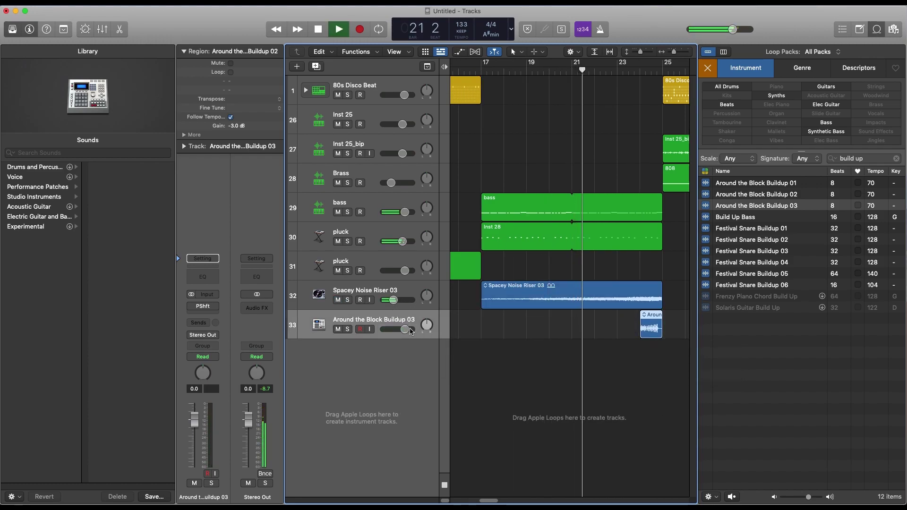
{"action": "left_click", "coordinate": [558, 400]}
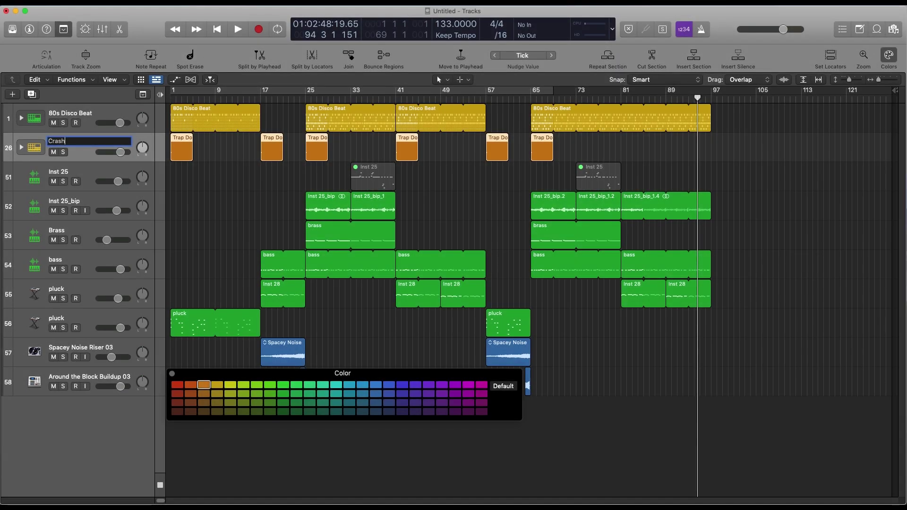
Rename the orange Trap Door track Crash and color the Inst 25_bip regions dark purple
{"action": "type", "text": "h"}
{"action": "key", "text": "Return"}
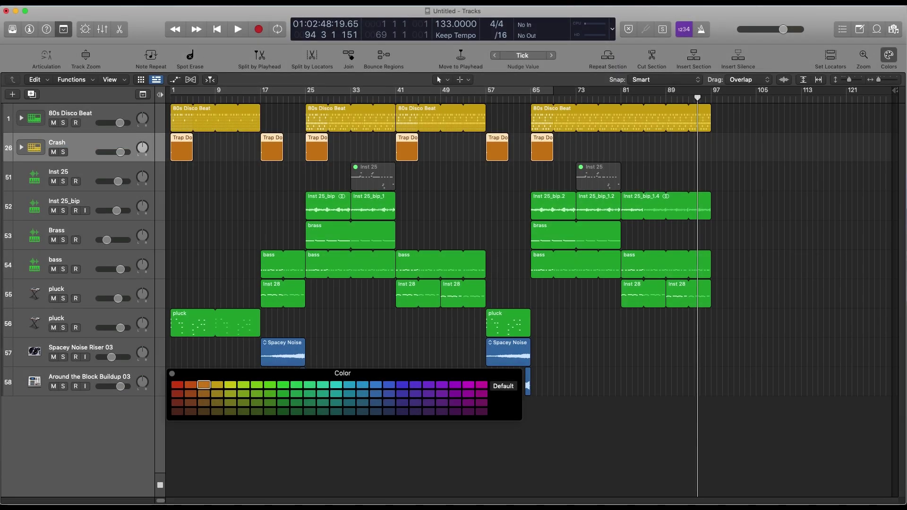
{"action": "left_click", "coordinate": [96, 204]}
{"action": "left_click", "coordinate": [440, 405]}
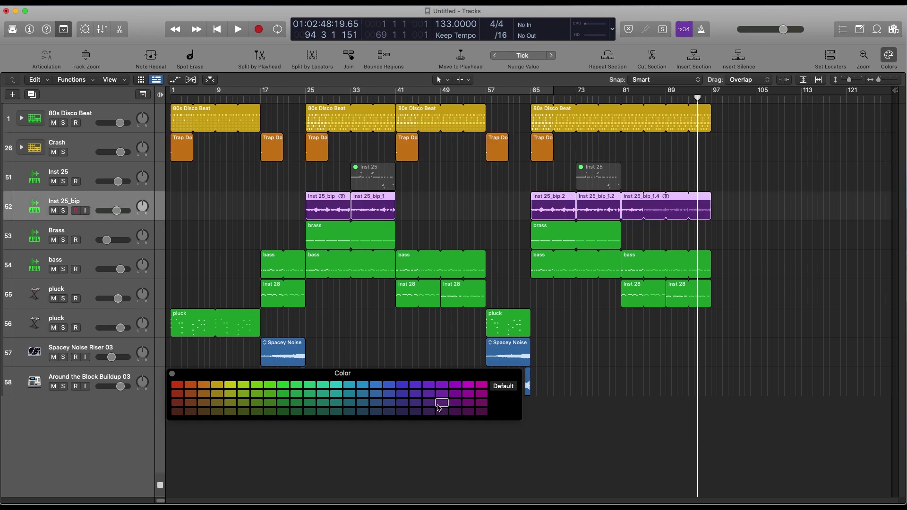
Color the brass regions dark magenta and the bass regions dark olive green
{"action": "left_click", "coordinate": [87, 232]}
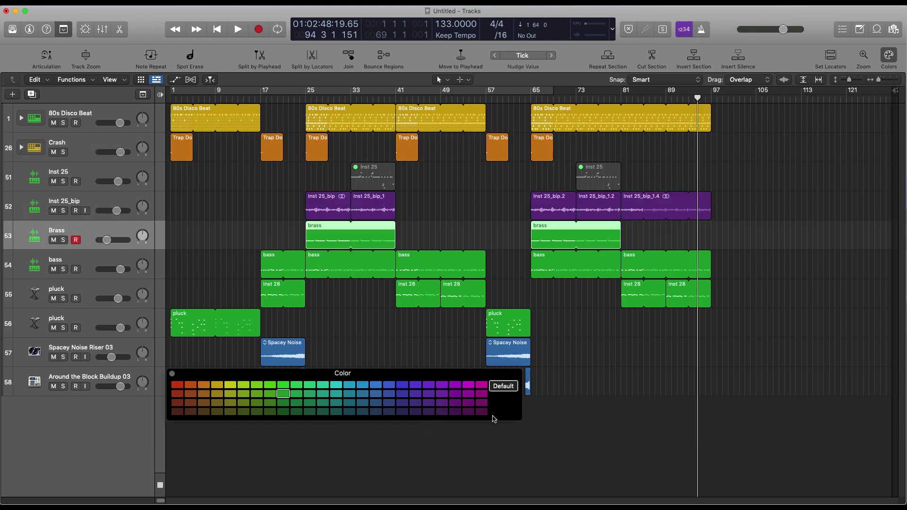
{"action": "left_click", "coordinate": [482, 395]}
{"action": "left_click", "coordinate": [481, 412]}
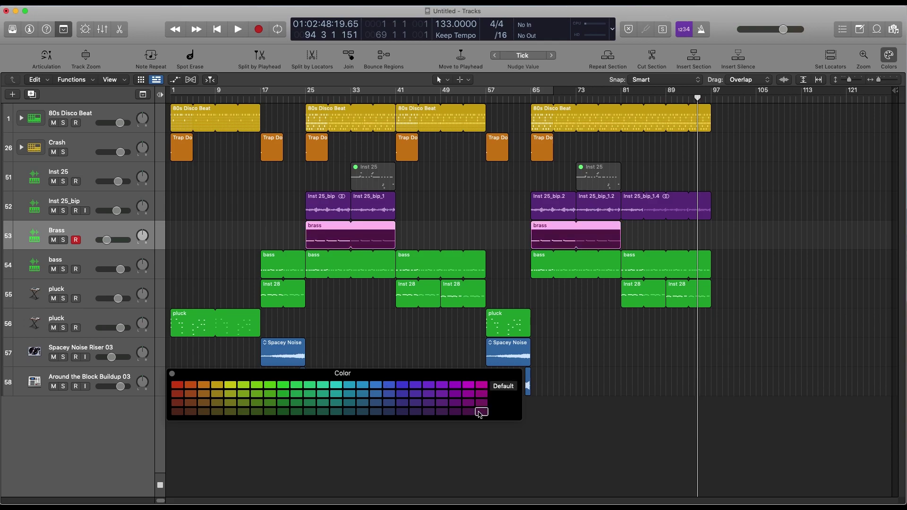
{"action": "left_click", "coordinate": [93, 256]}
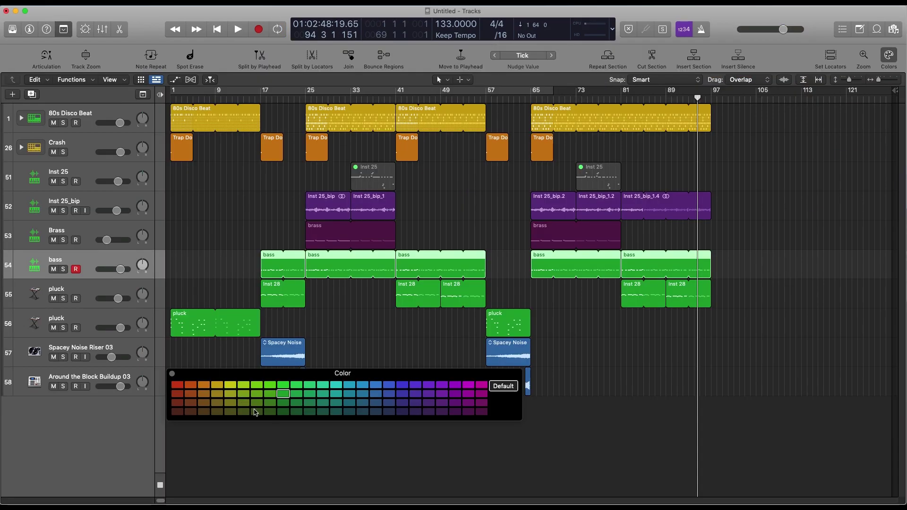
{"action": "left_click", "coordinate": [256, 411]}
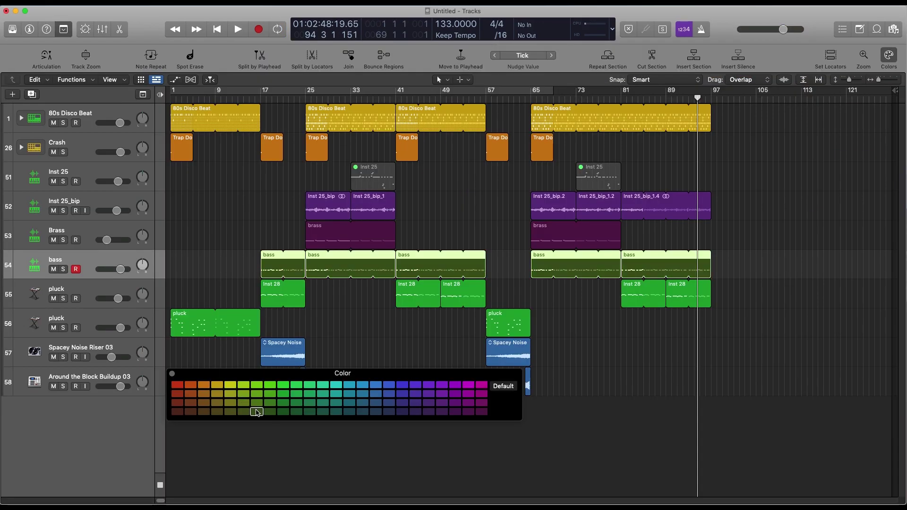
Color the Inst 28 regions dark green and the pluck regions on the track below mint green
{"action": "left_click", "coordinate": [100, 292]}
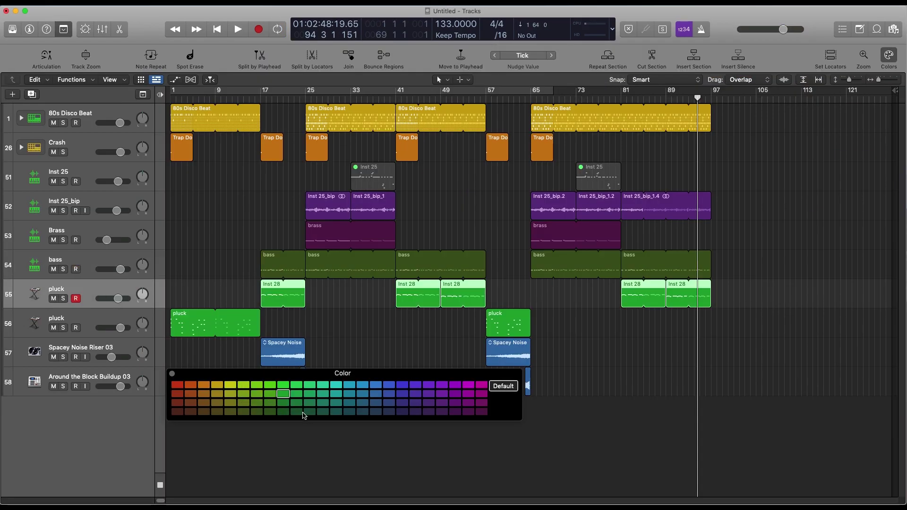
{"action": "left_click", "coordinate": [302, 412]}
{"action": "left_click", "coordinate": [117, 319]}
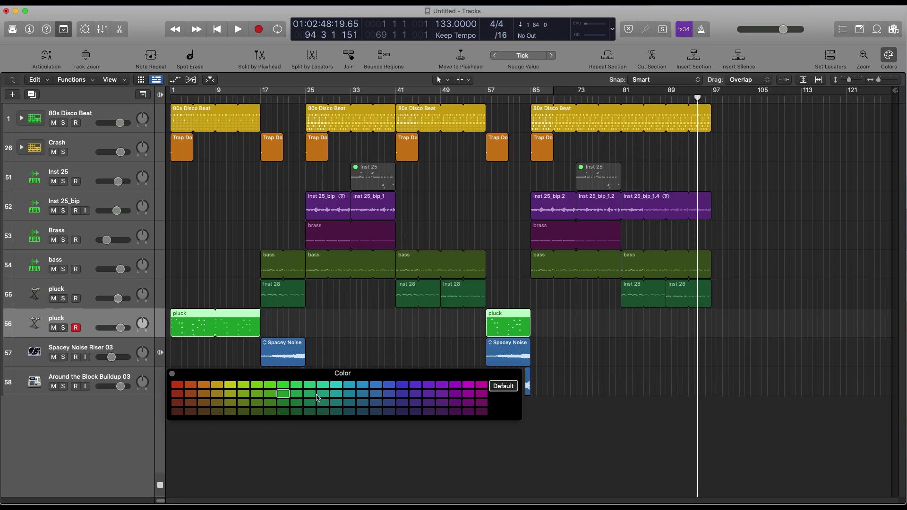
{"action": "left_click", "coordinate": [323, 385]}
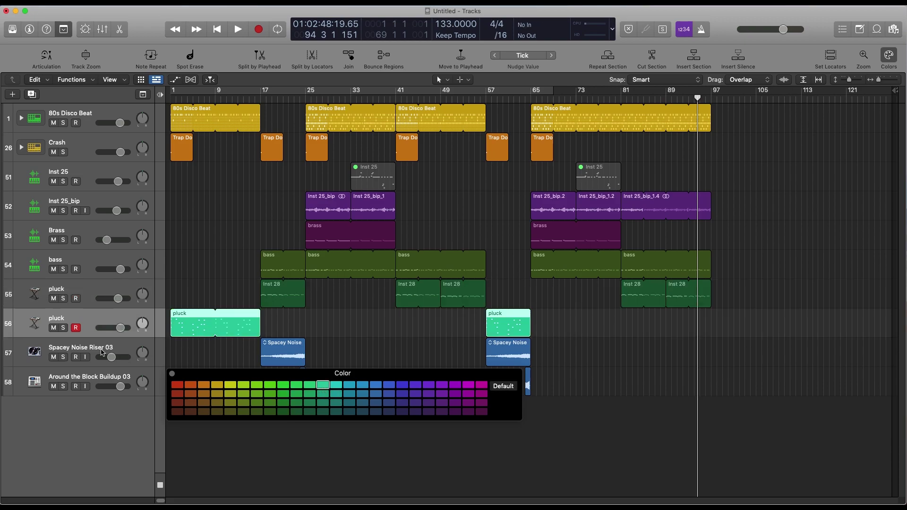
Color the Around the Block Buildup 03 track's regions dark gold and close the color palette
{"action": "left_click", "coordinate": [131, 386]}
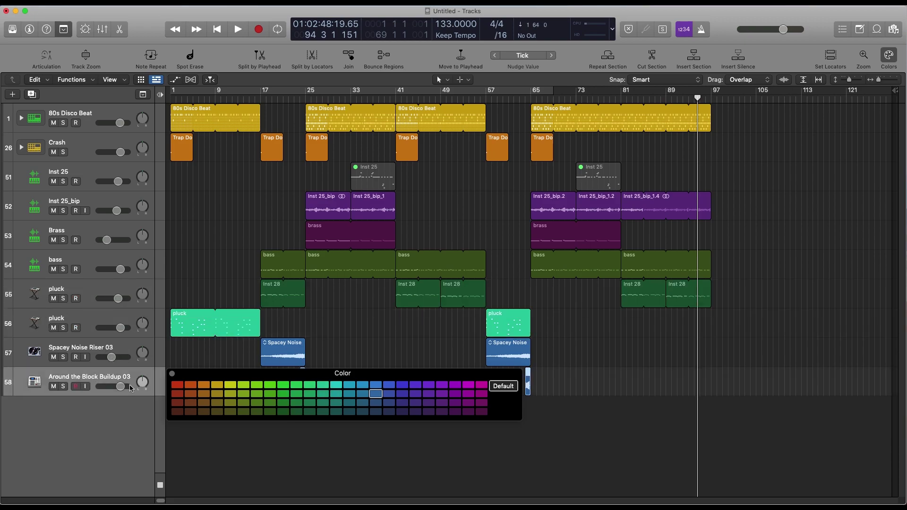
{"action": "left_click_drag", "start_coordinate": [268, 387], "coordinate": [350, 441]}
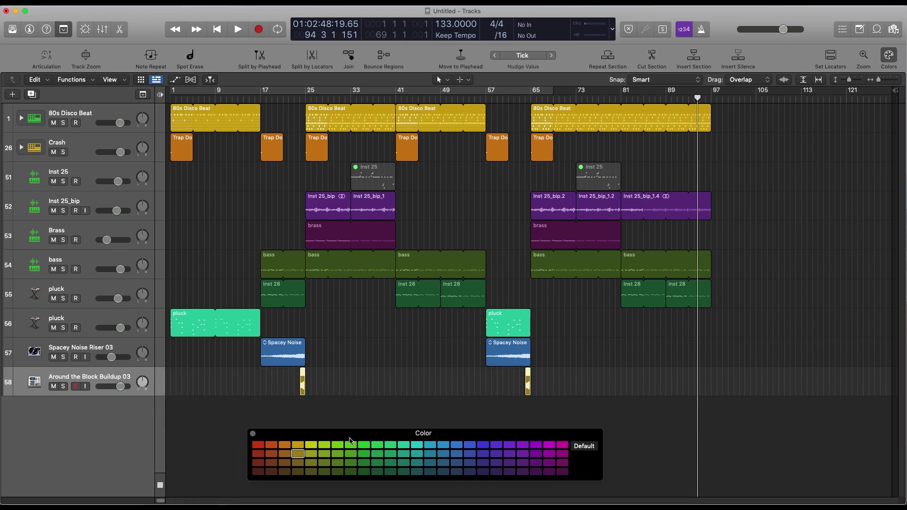
{"action": "left_click", "coordinate": [253, 433]}
Play the full arrangement from the beginning and stop playback once it has ended
{"action": "key", "text": "Return"}
{"action": "key", "text": "space"}
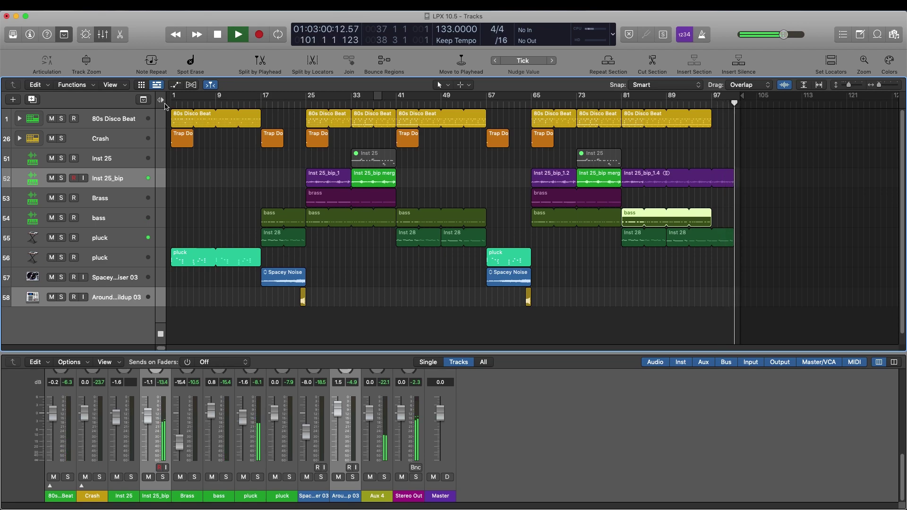
{"action": "key", "text": "space"}
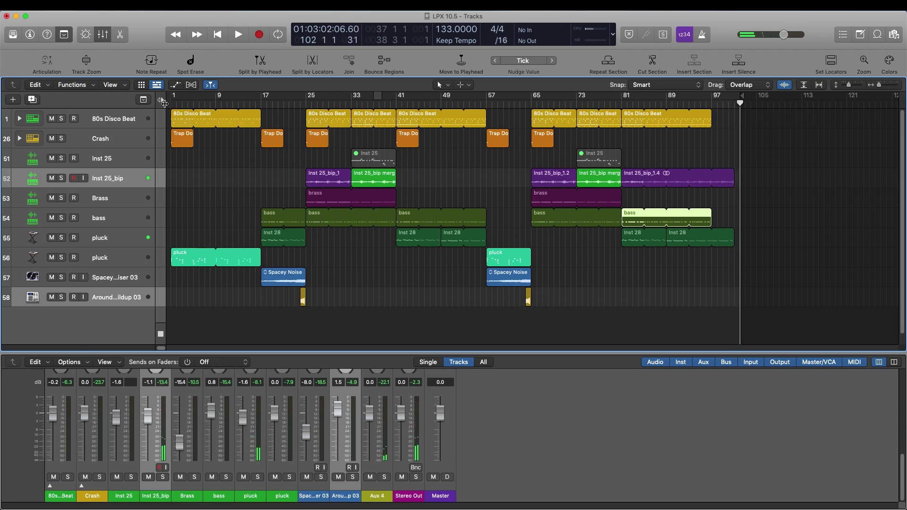